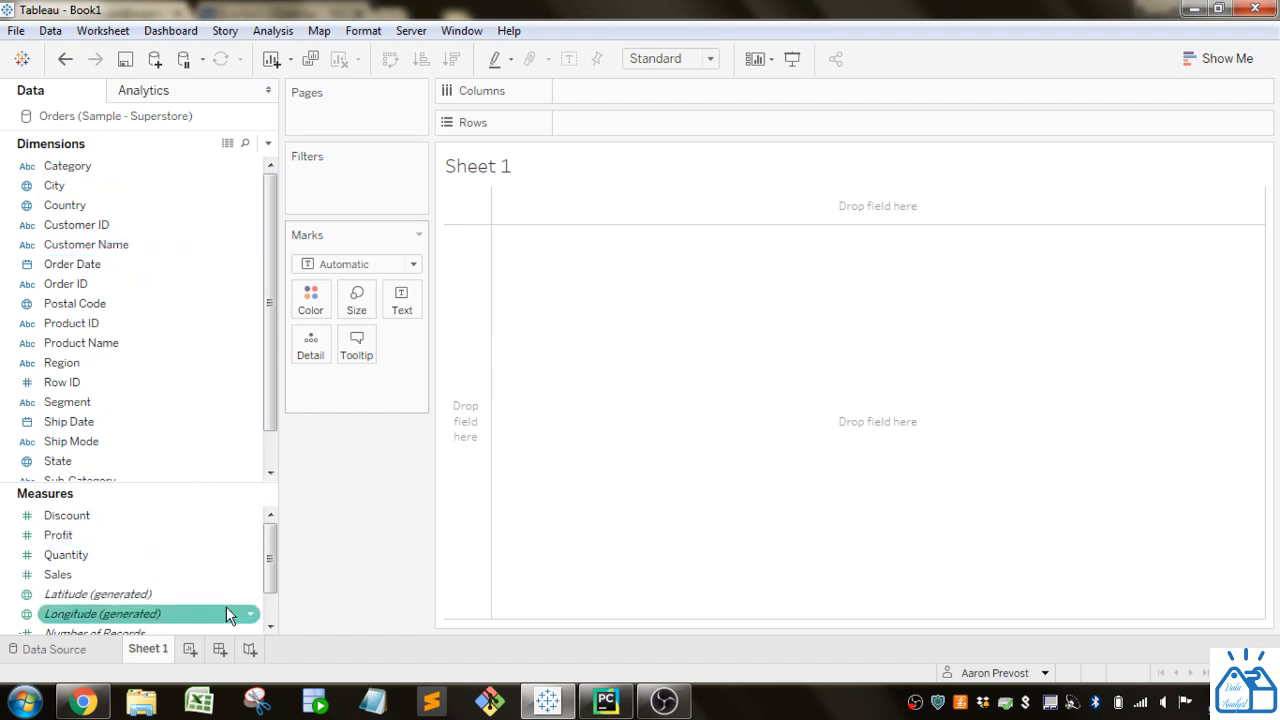
Step: Create bins from the Quantity measure with a bin size of 1
mouse_move(226, 606)
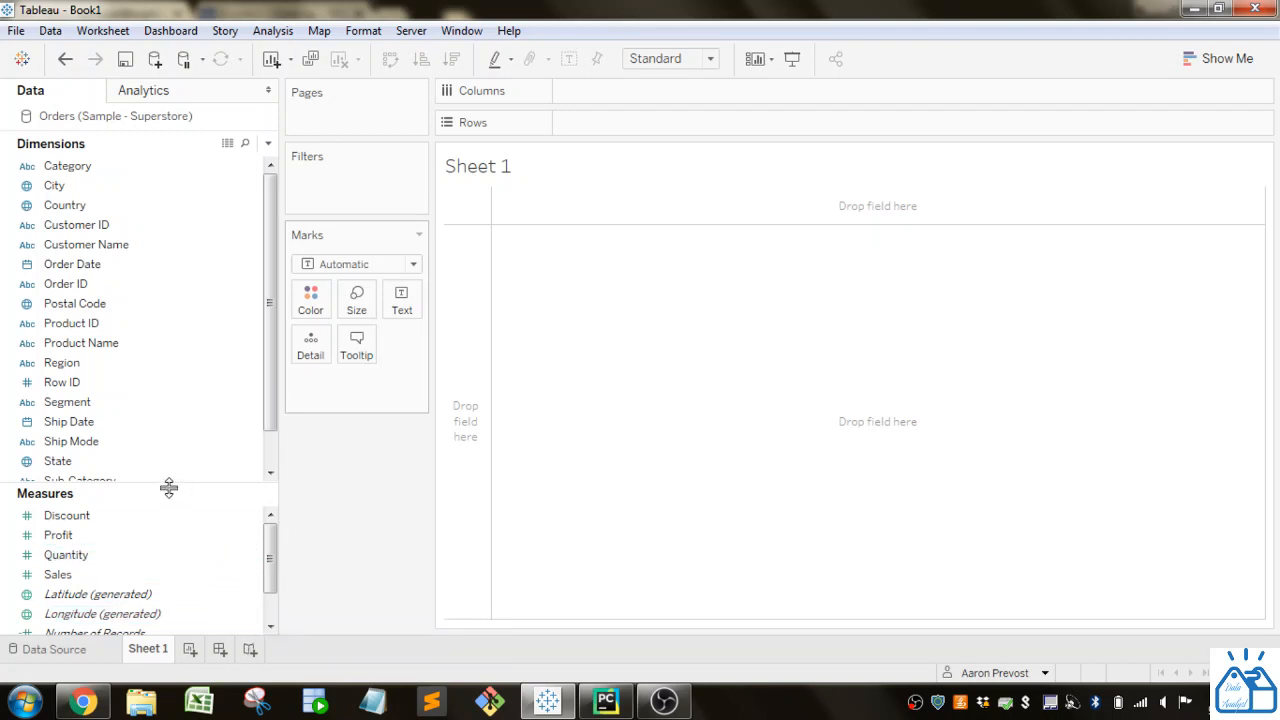
left_click_drag(168, 487, 168, 415)
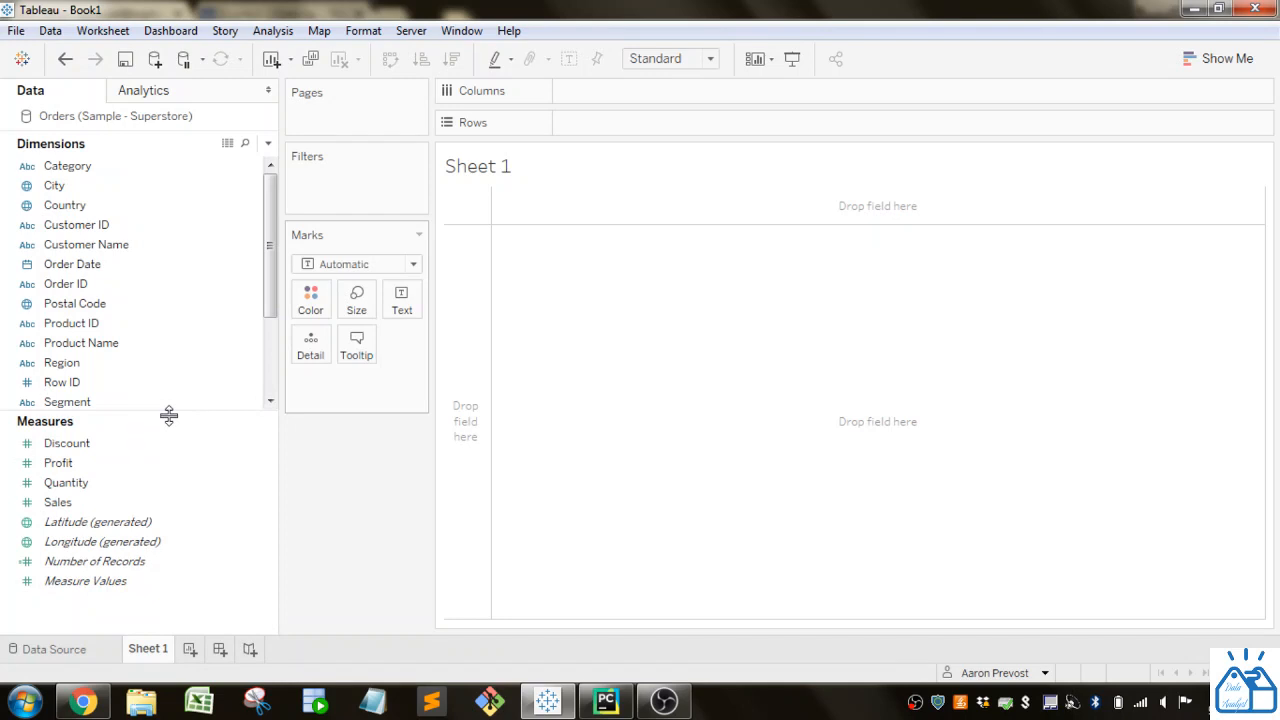
left_click(131, 486)
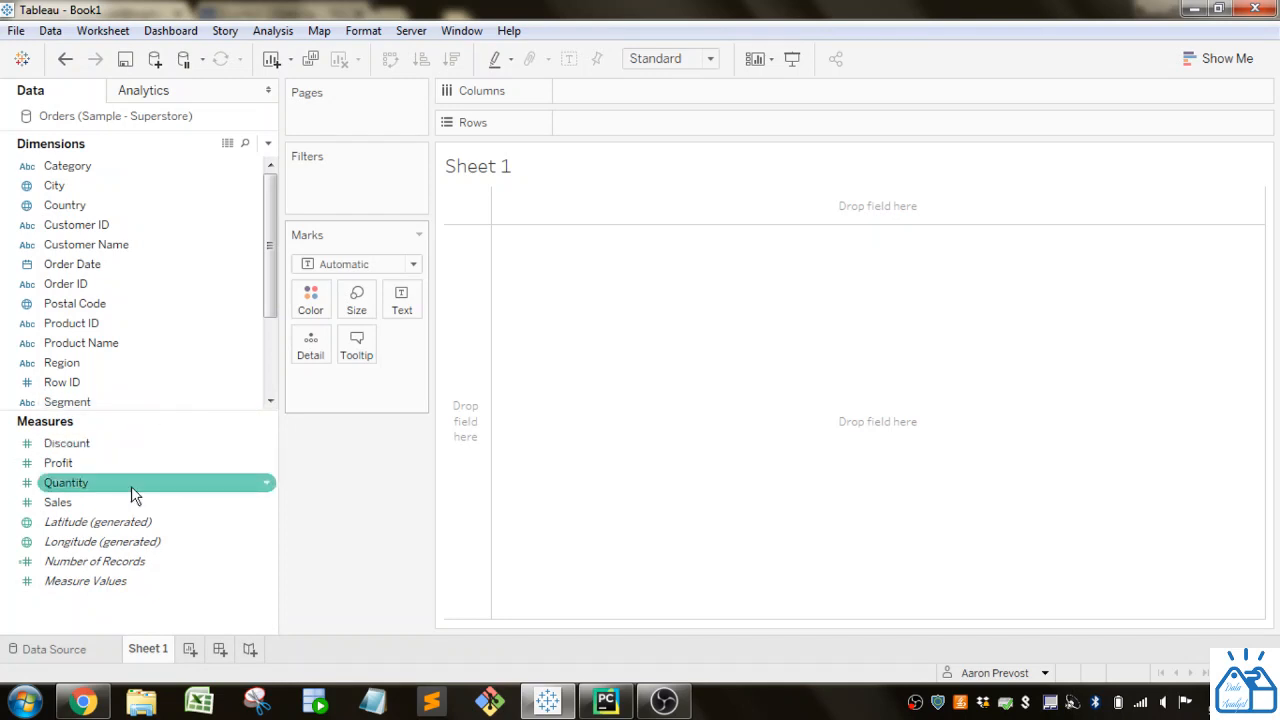
left_click(122, 466)
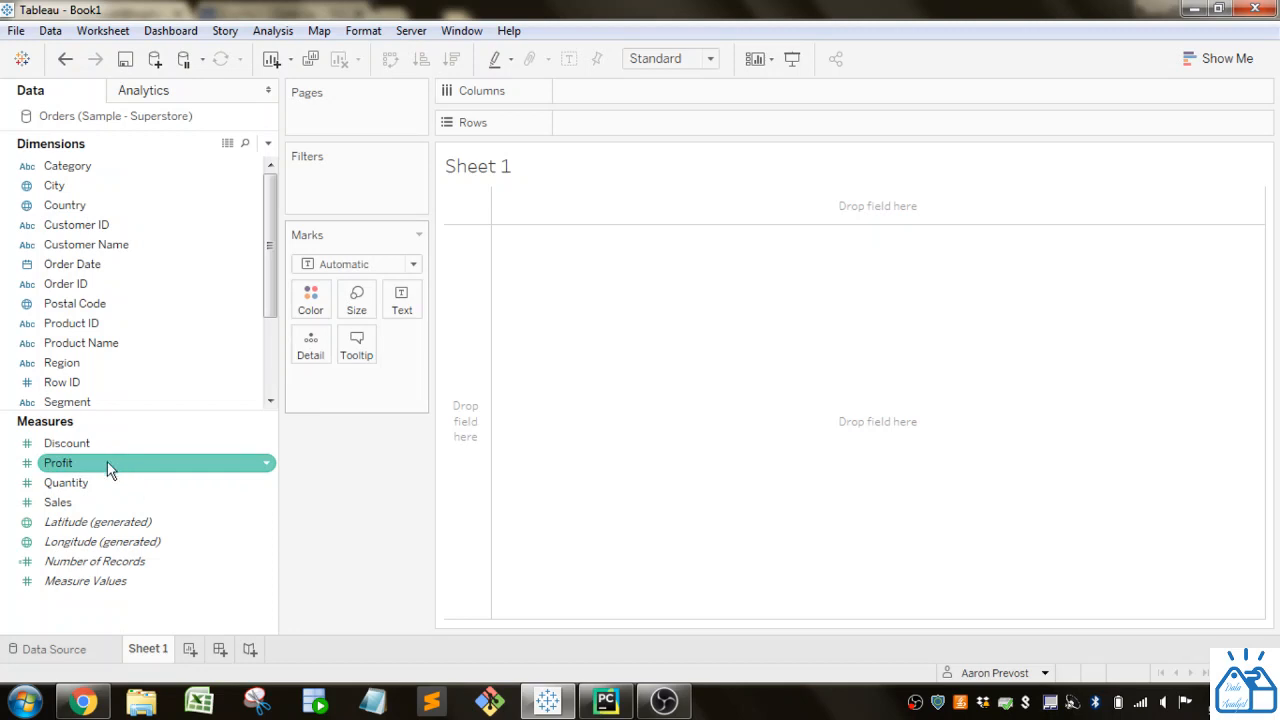
left_click(112, 484)
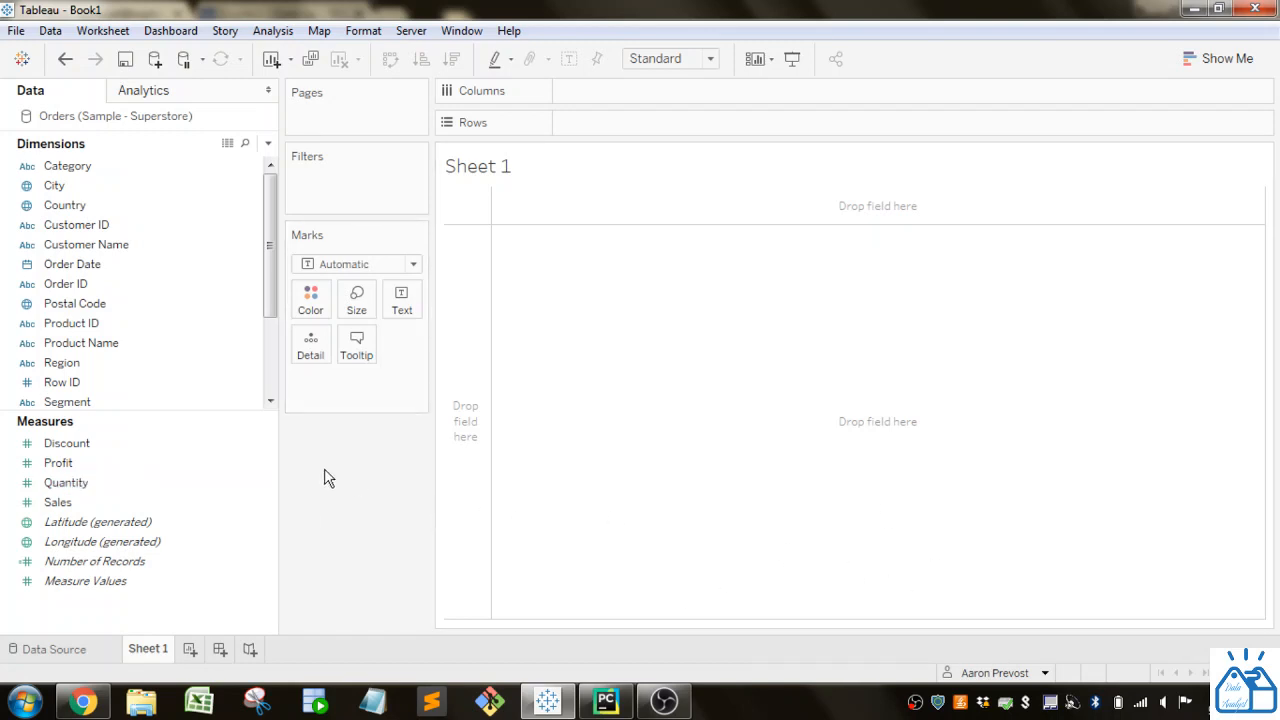
left_click(267, 484)
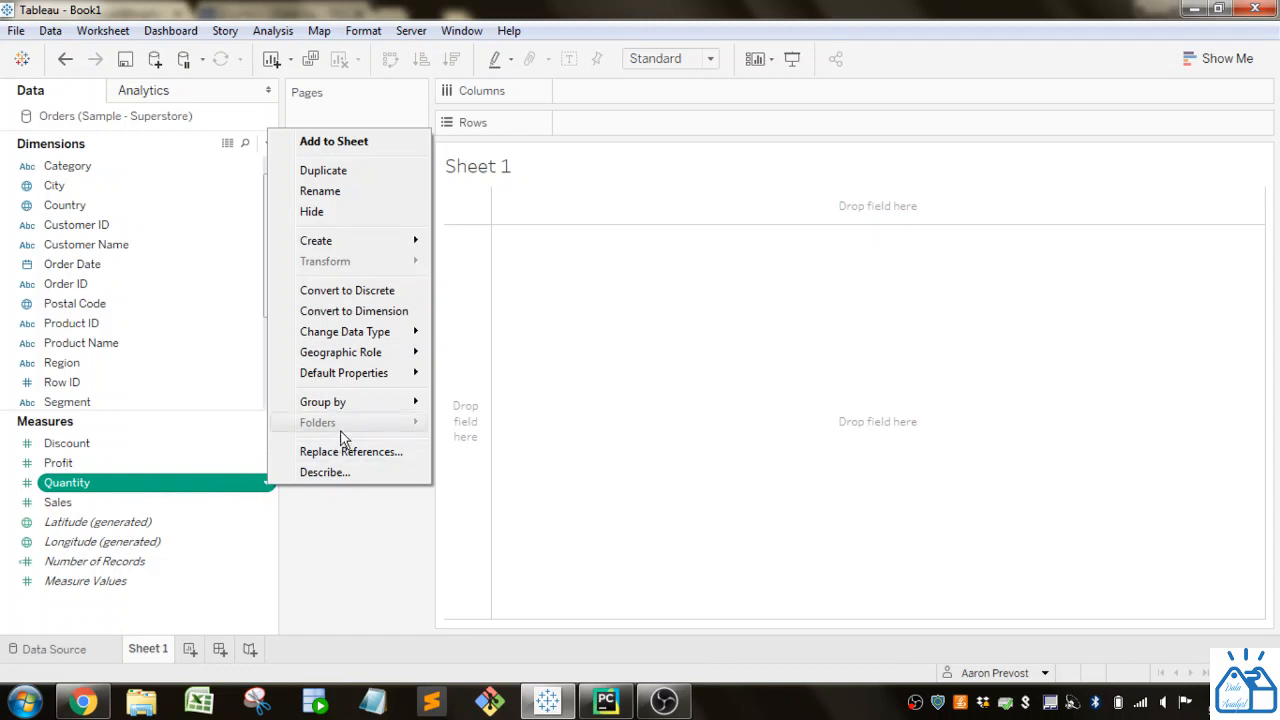
mouse_move(380, 248)
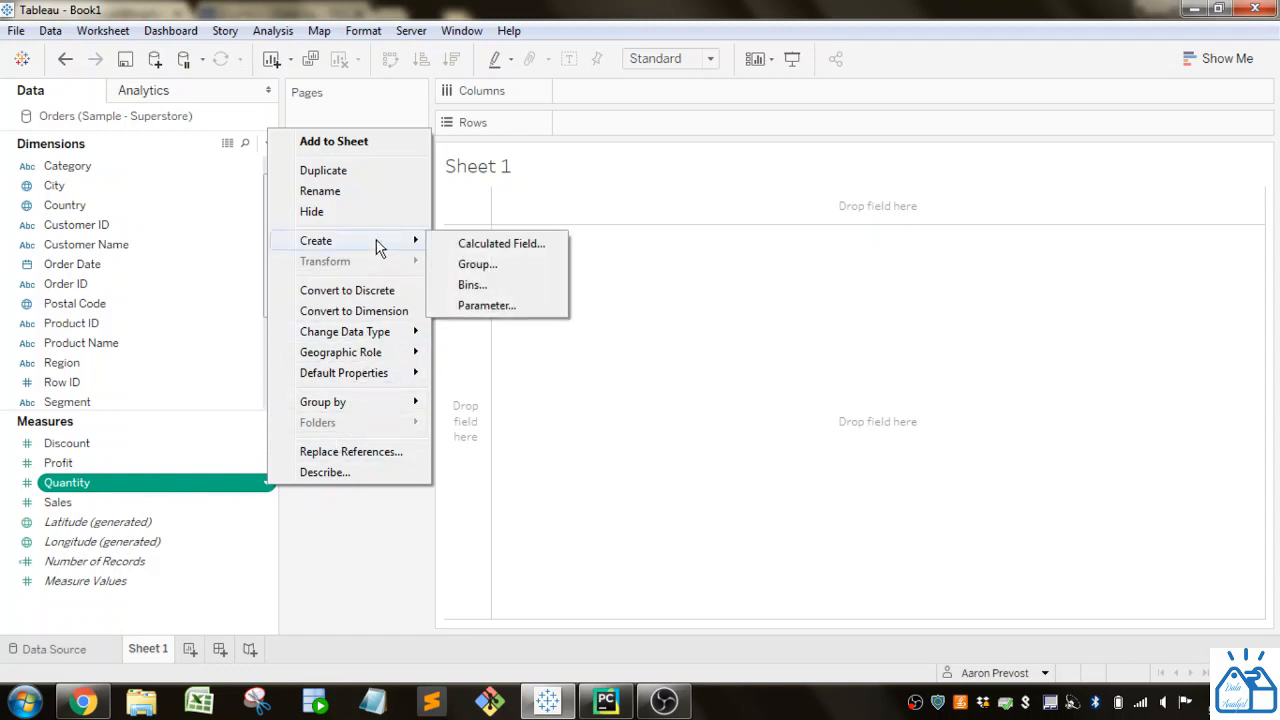
left_click(500, 284)
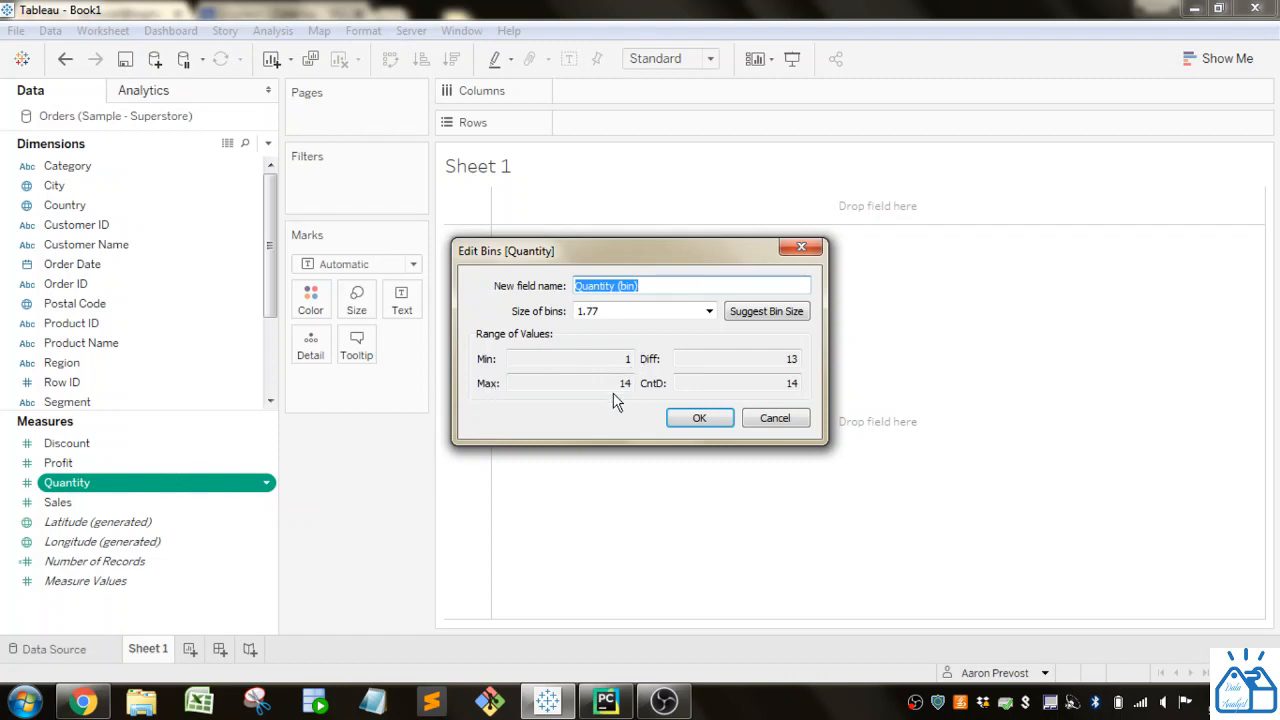
left_click(604, 313)
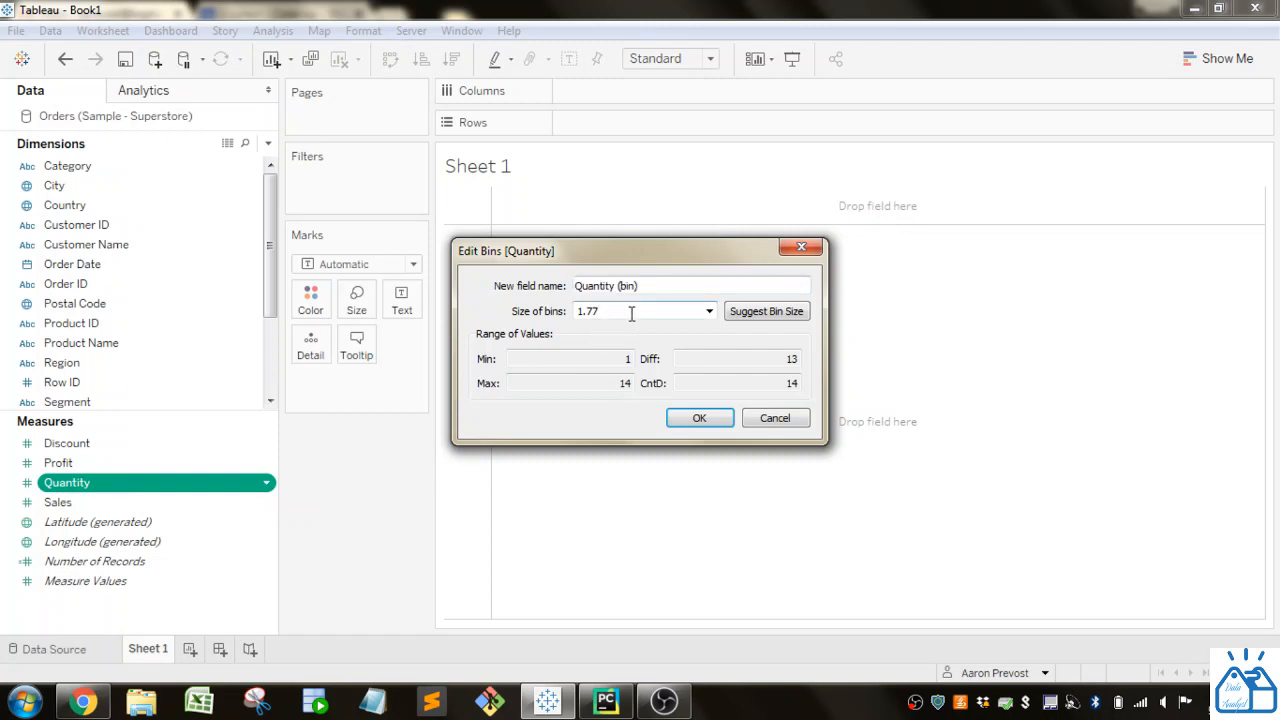
left_click_drag(631, 313, 557, 316)
type("1")
left_click(695, 420)
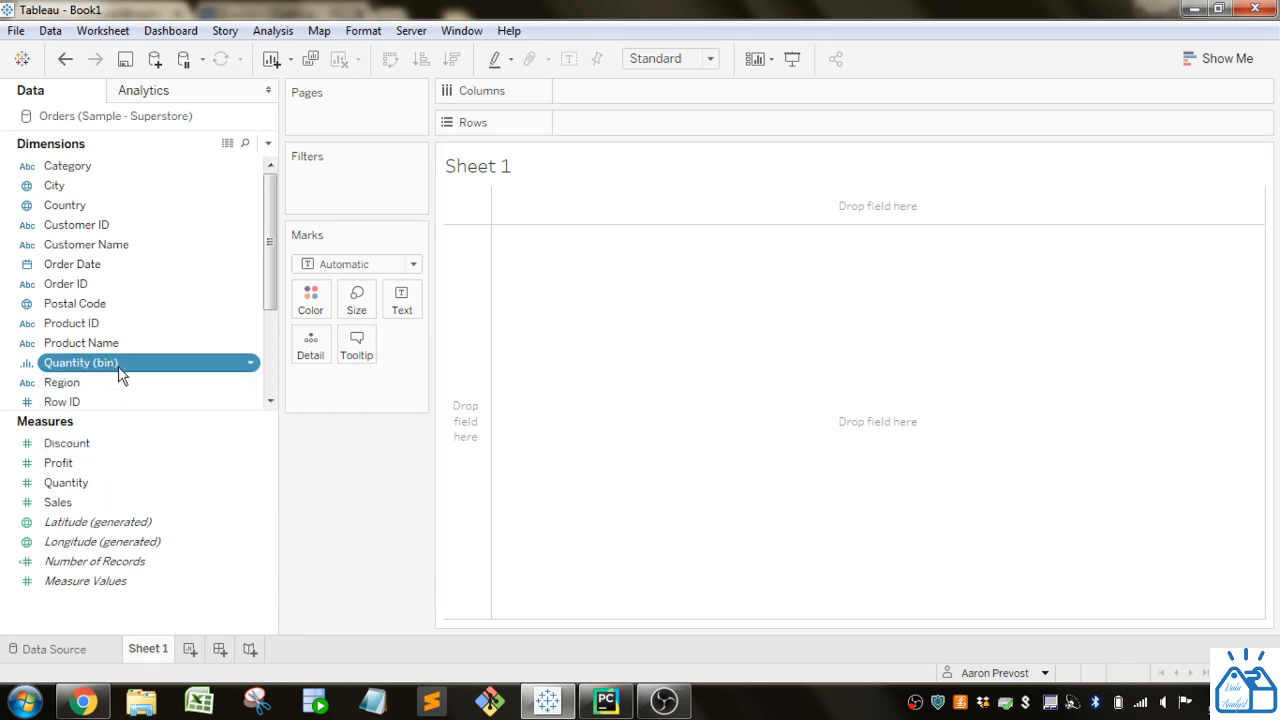
Step: Build a bar chart with Quantity (bin) on Columns and the Quantity measure on Rows
left_click_drag(137, 417, 140, 494)
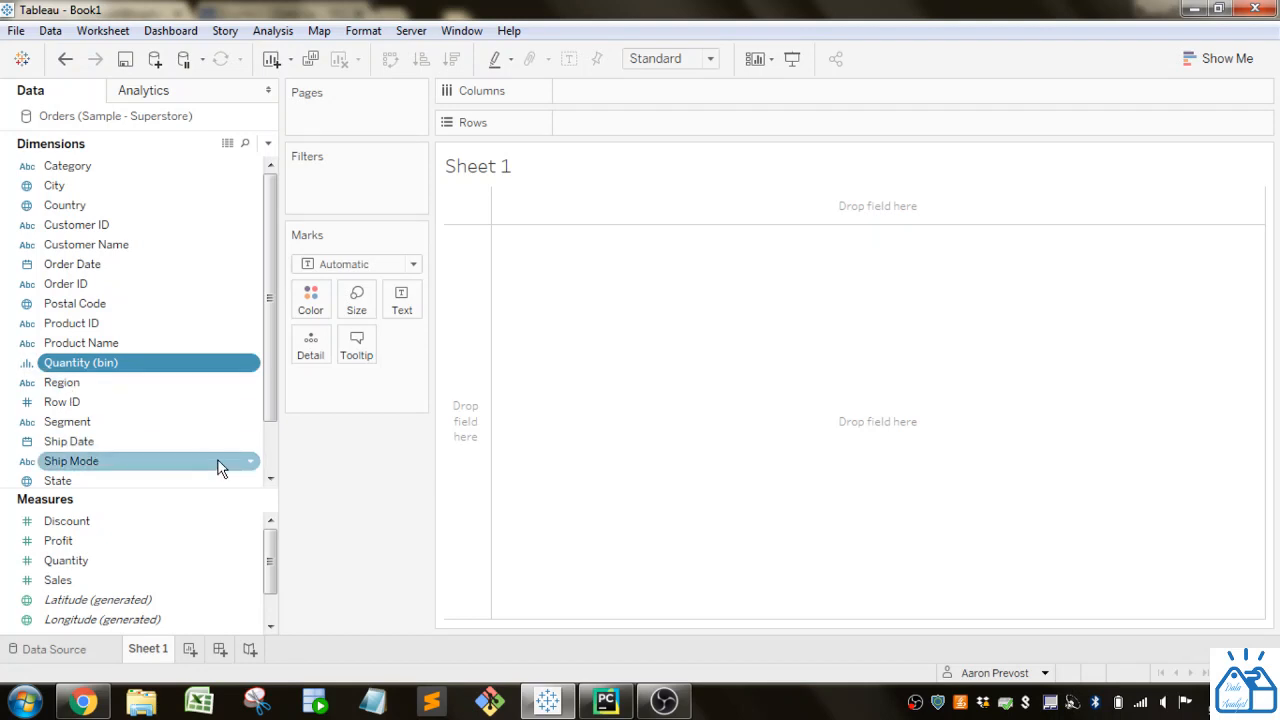
left_click_drag(131, 366, 652, 93)
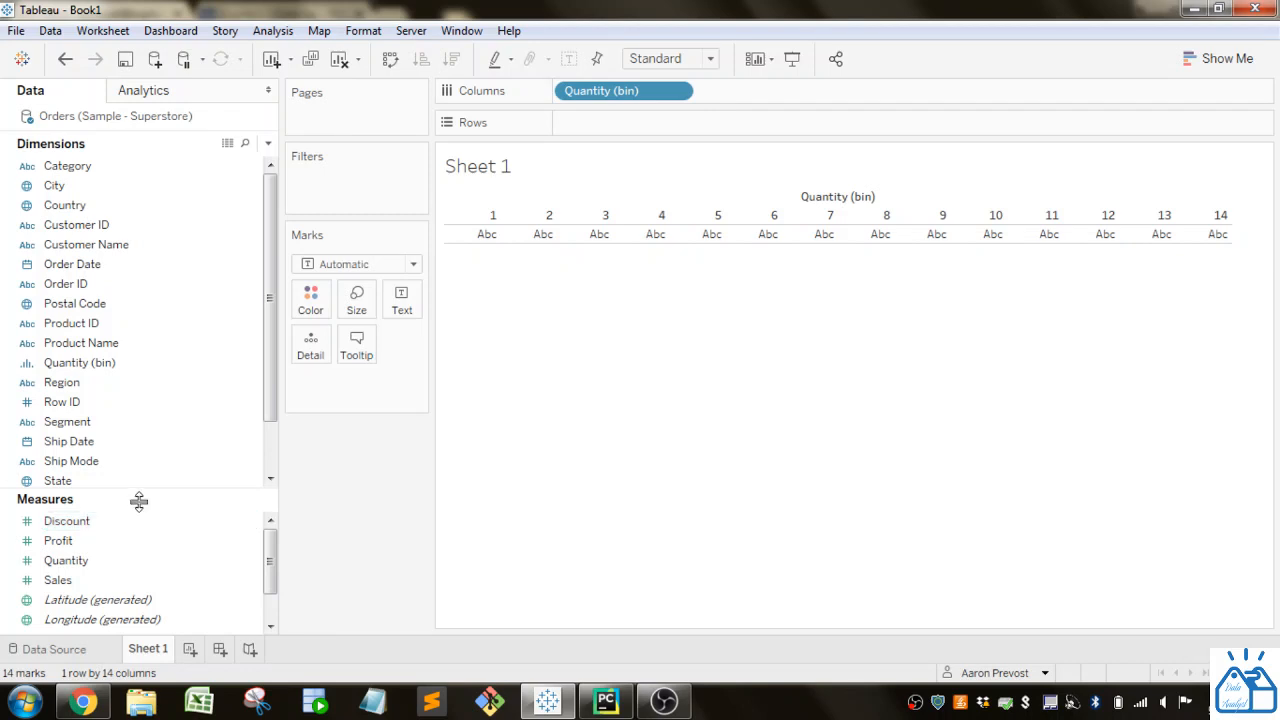
left_click_drag(84, 567, 612, 125)
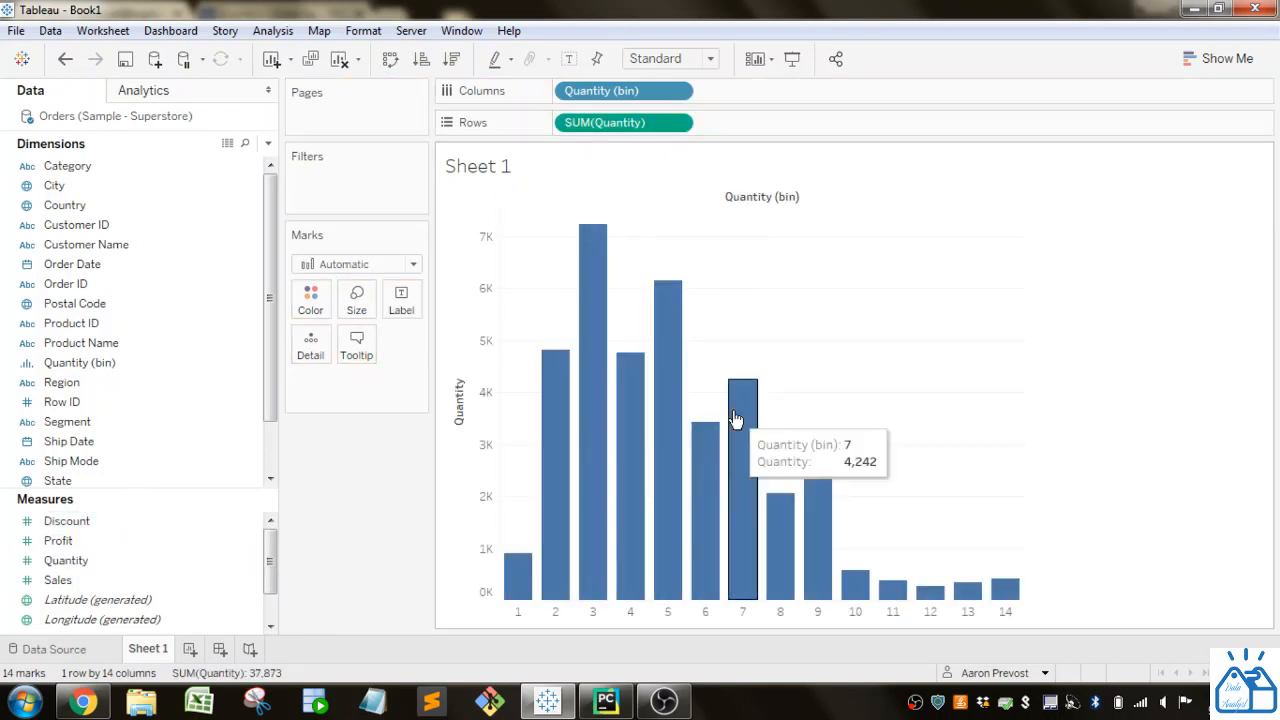
Step: Change the aggregation of Quantity on Rows to Count
left_click(684, 124)
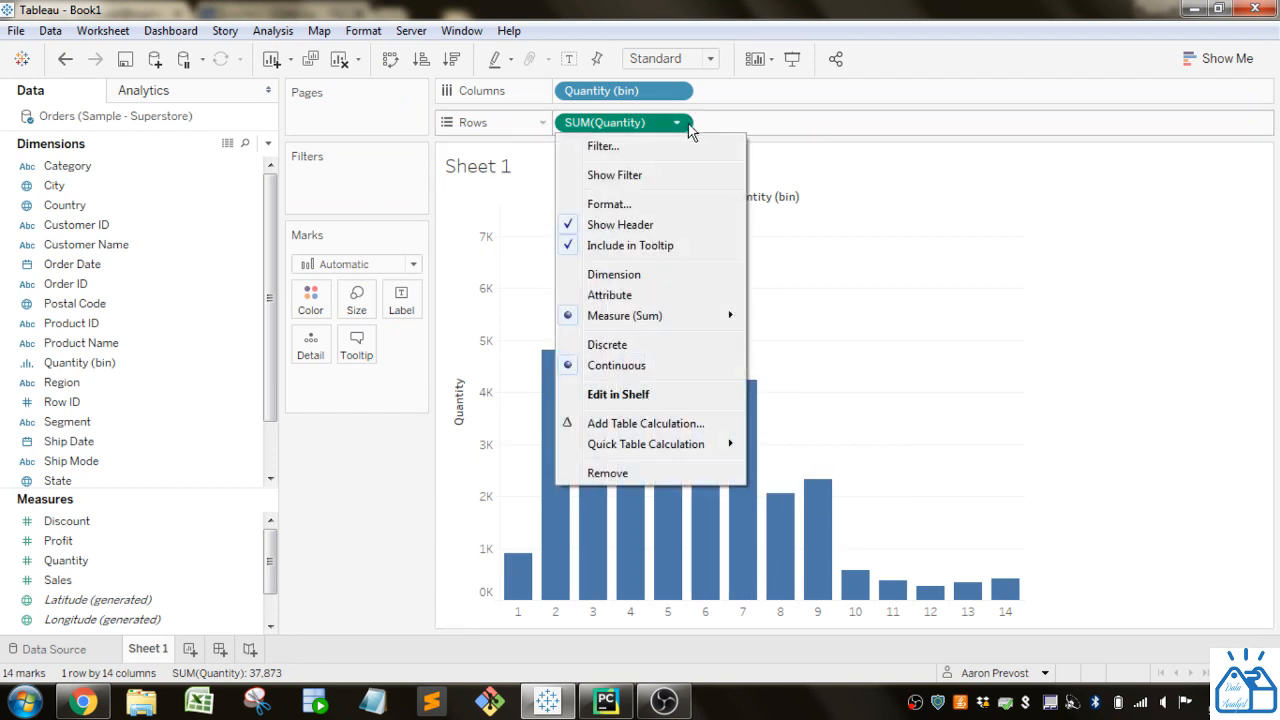
mouse_move(688, 322)
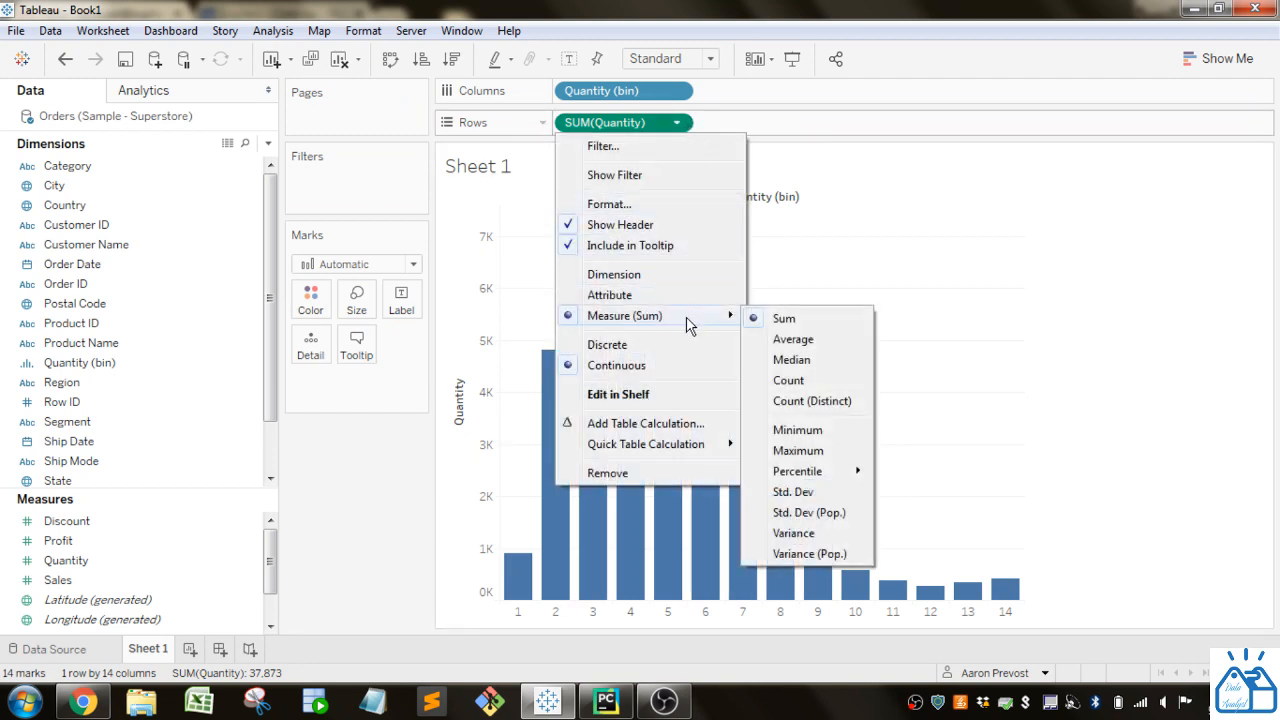
left_click(789, 381)
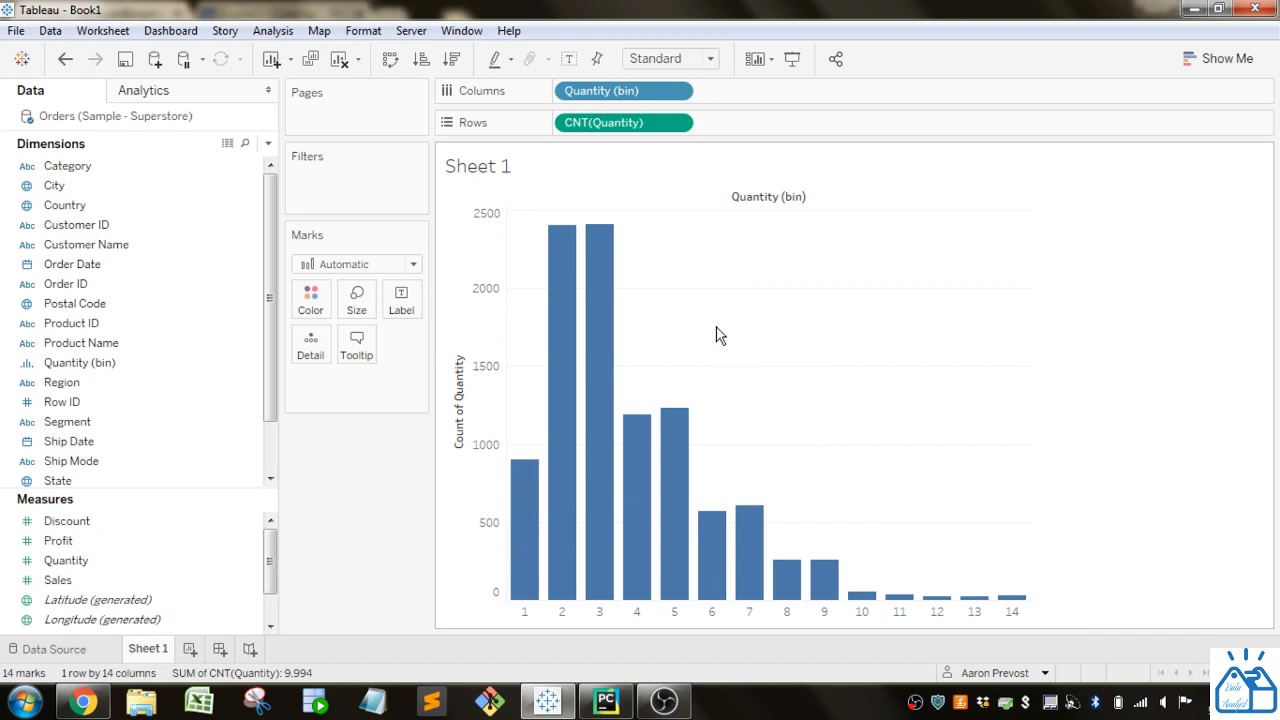
mouse_move(590, 245)
mouse_move(1017, 605)
Step: Start a new parameter and set its data type to Integer
left_click_drag(86, 490, 100, 383)
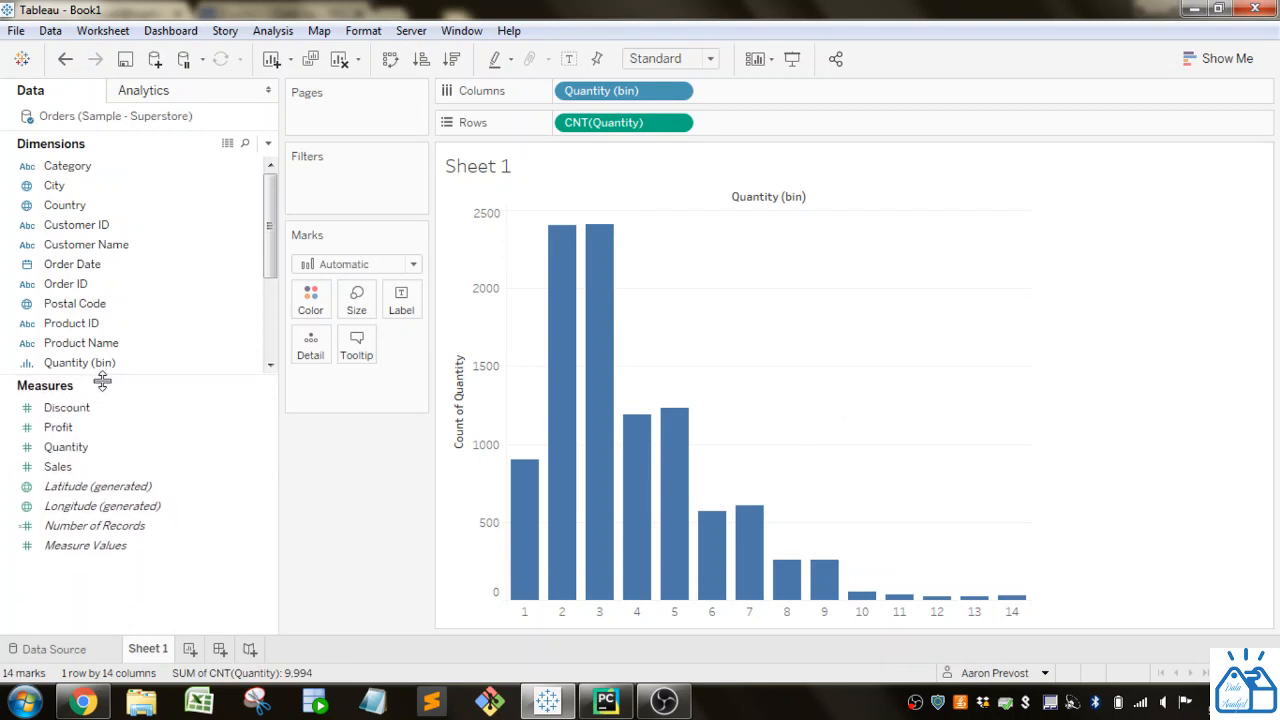
right_click(106, 599)
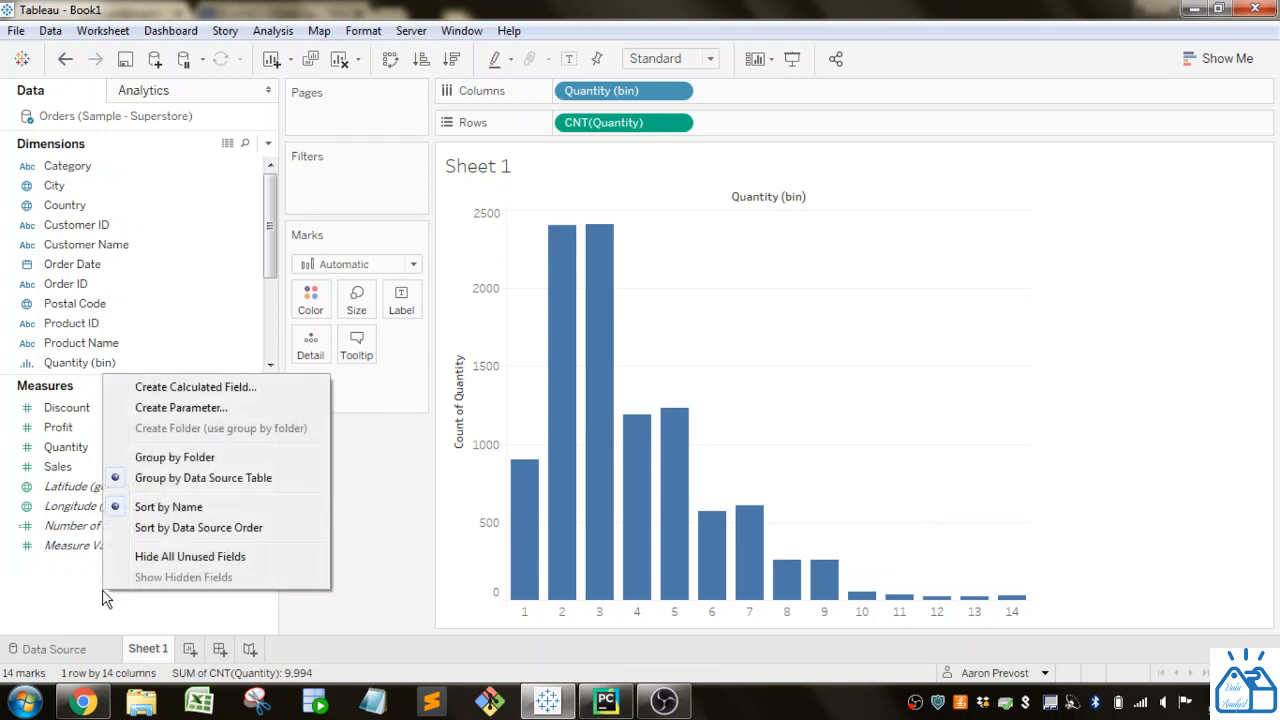
left_click(200, 409)
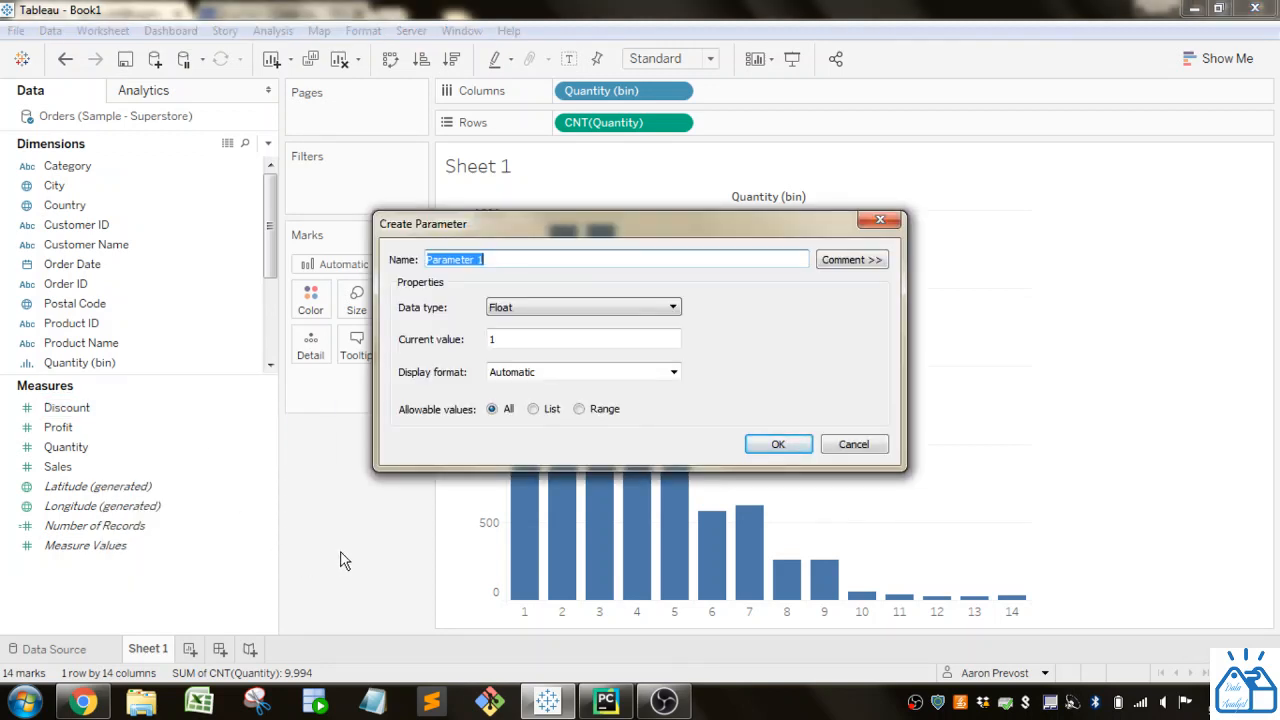
left_click(624, 307)
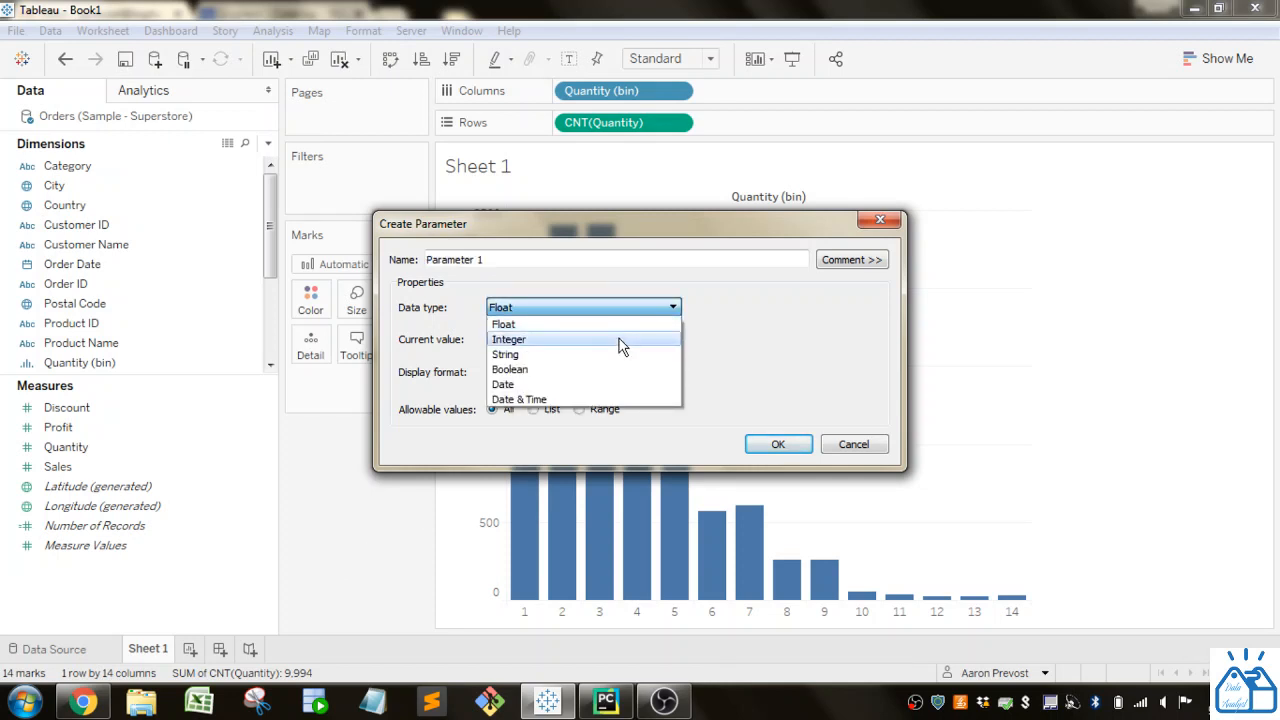
left_click(622, 342)
left_click(673, 308)
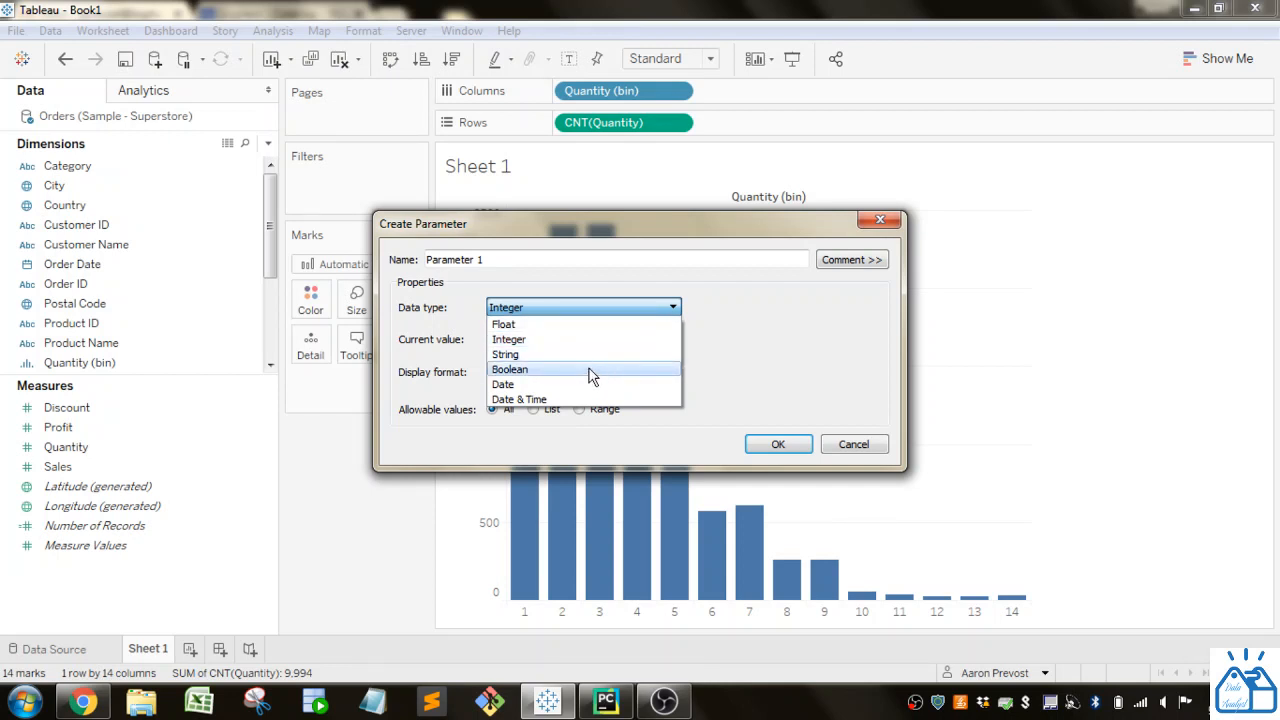
left_click(673, 307)
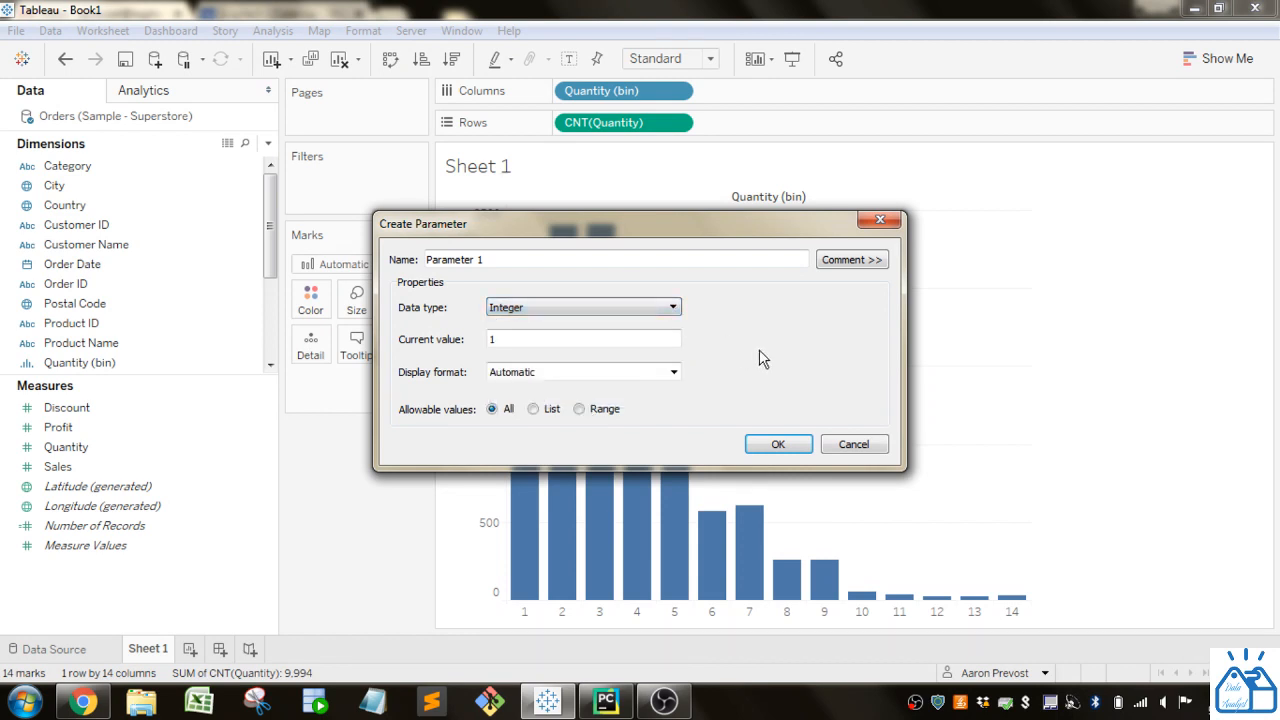
Step: Name the parameter Bin Size, allow all values, and create it
left_click_drag(543, 259, 400, 268)
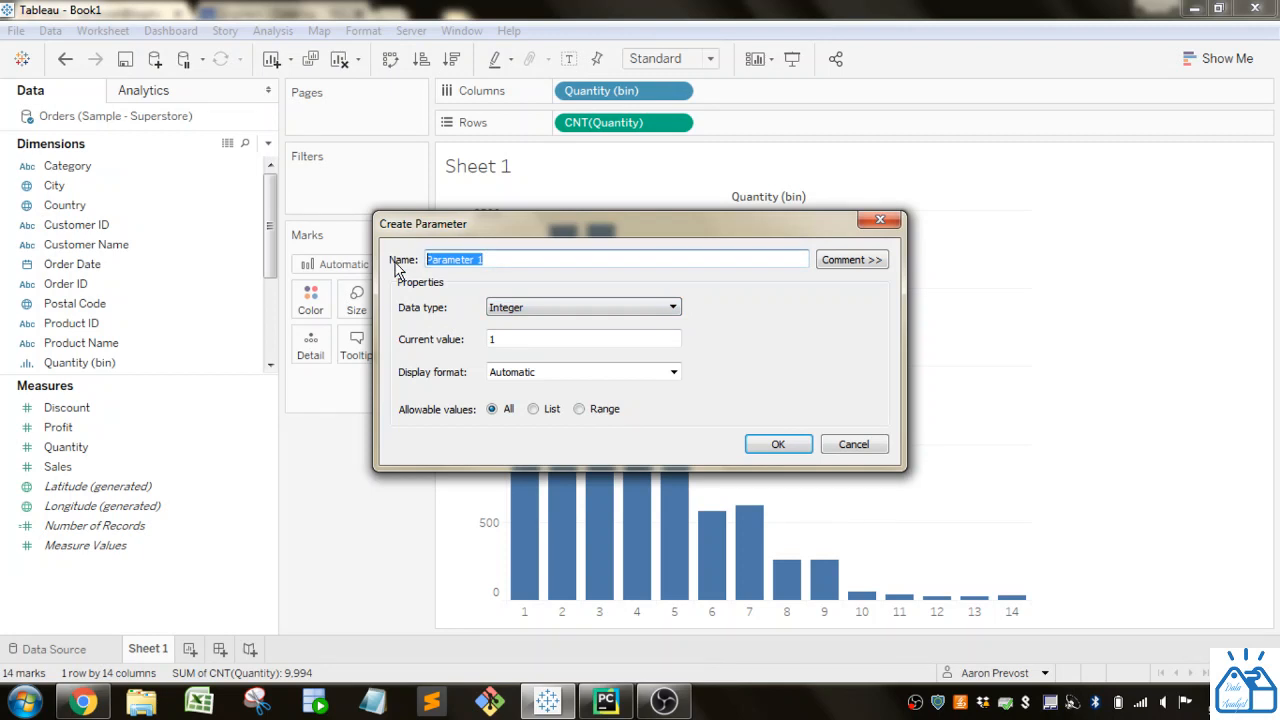
type("Bin Size")
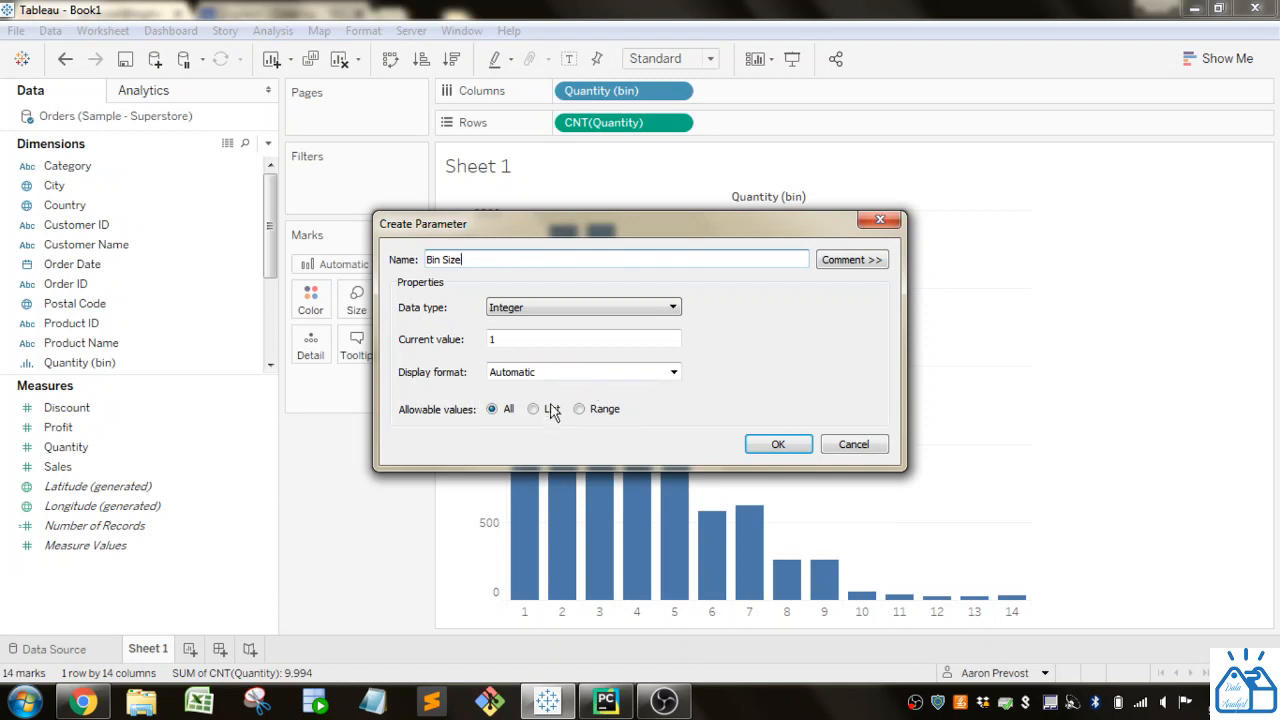
left_click(534, 410)
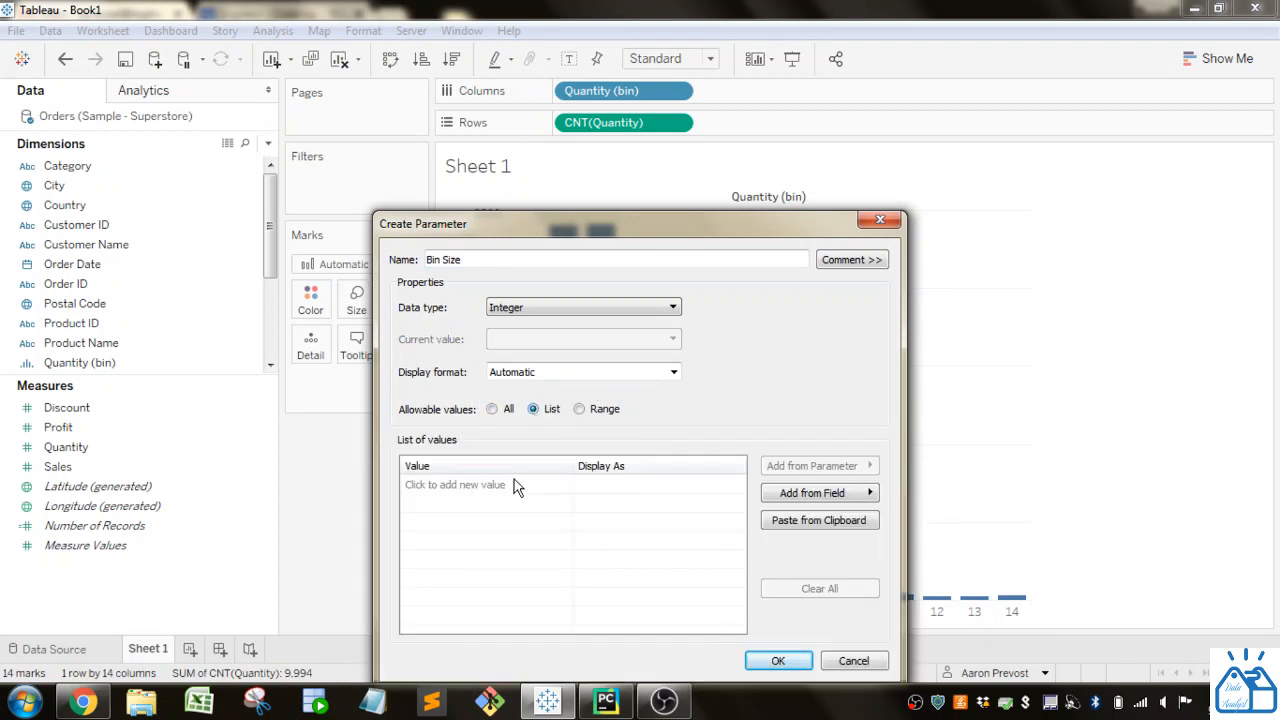
left_click(581, 410)
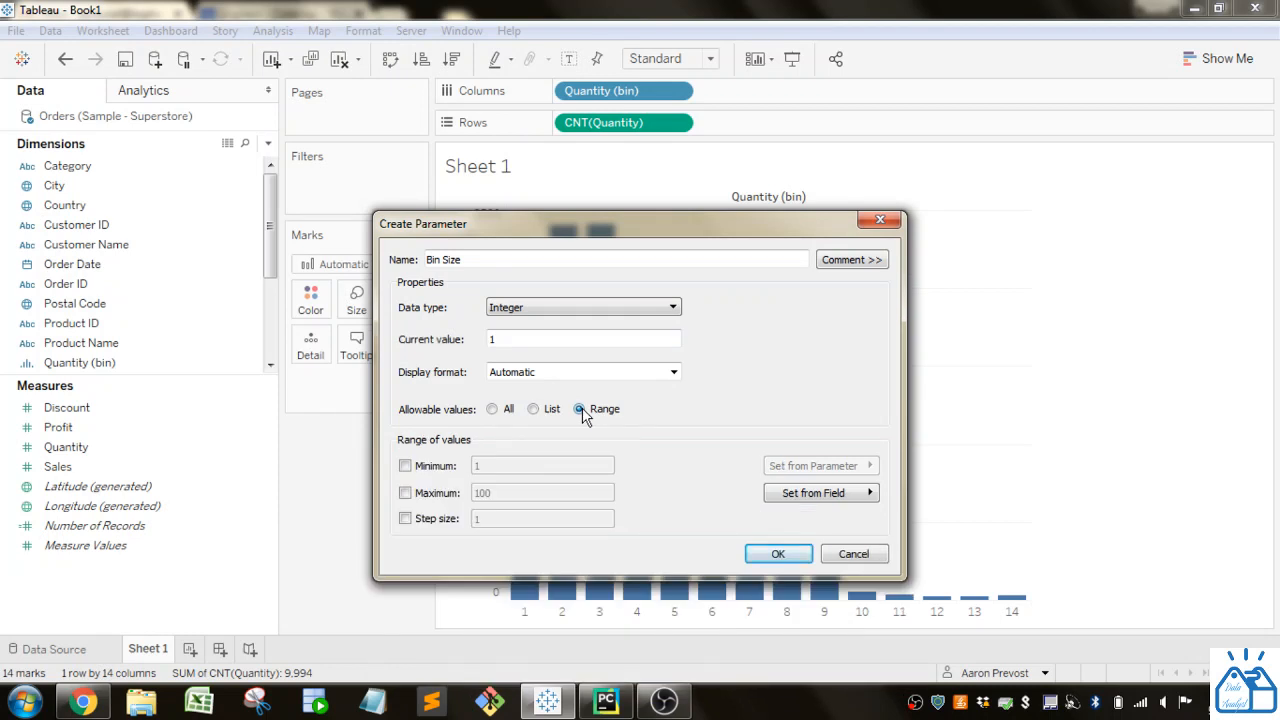
left_click(493, 409)
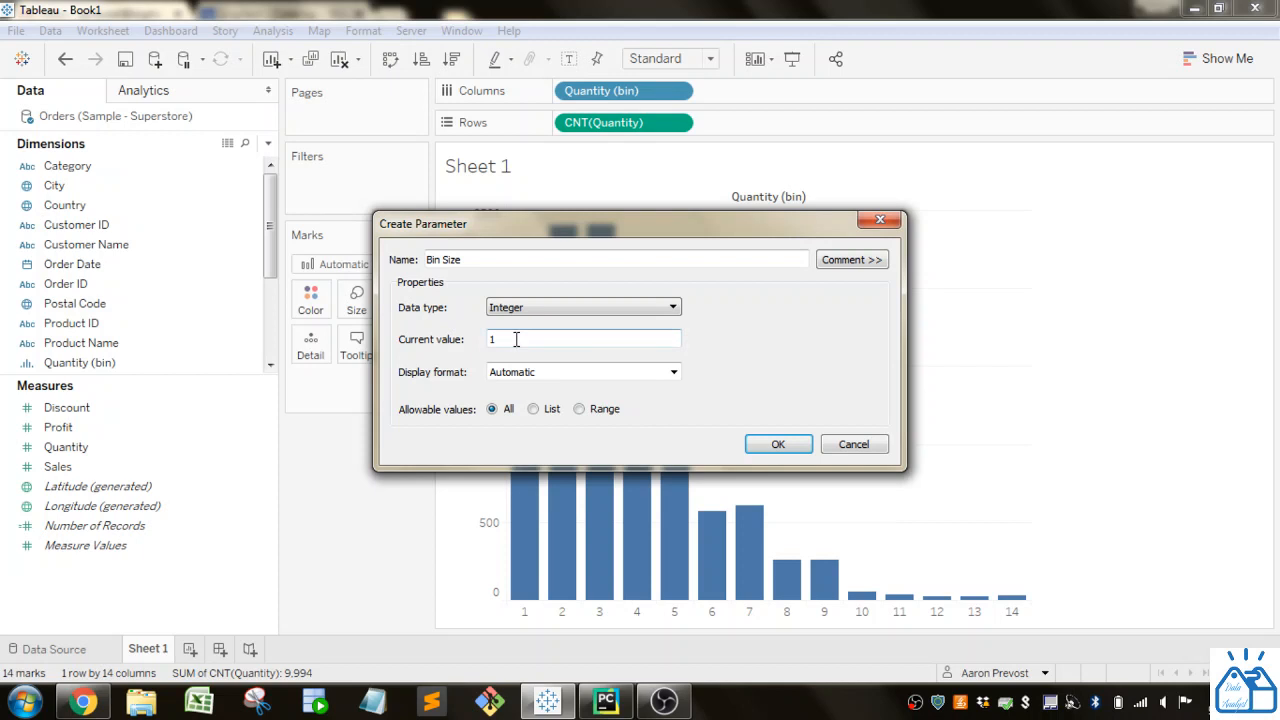
left_click(768, 446)
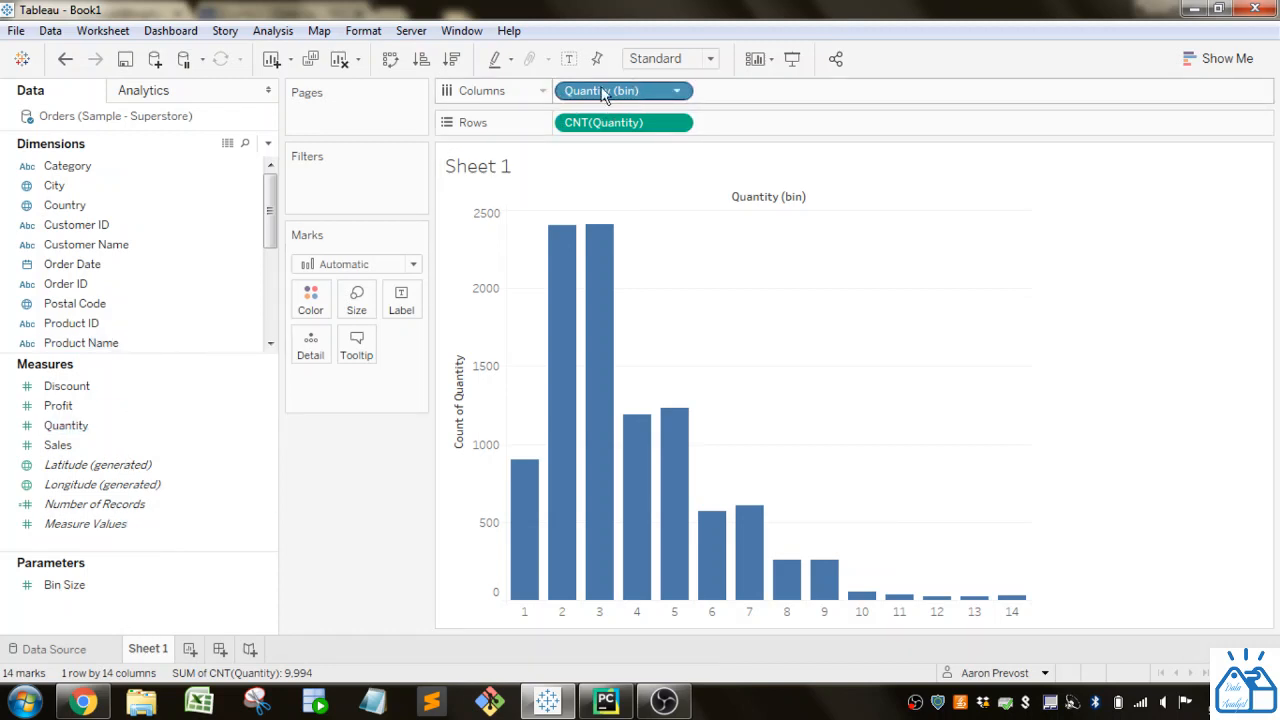
Step: Edit Quantity (bin) so that its size of bins is driven by the Bin Size parameter
left_click_drag(90, 343, 146, 449)
left_click(787, 370)
left_click(128, 362)
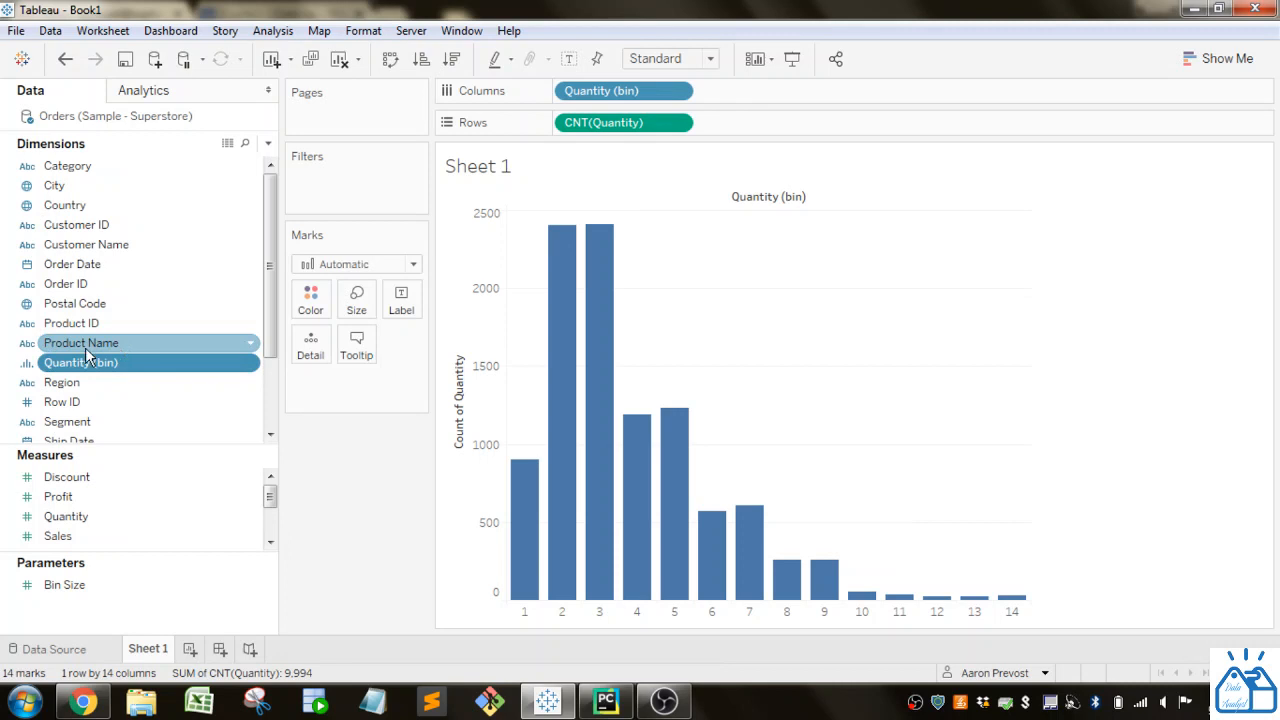
right_click(93, 367)
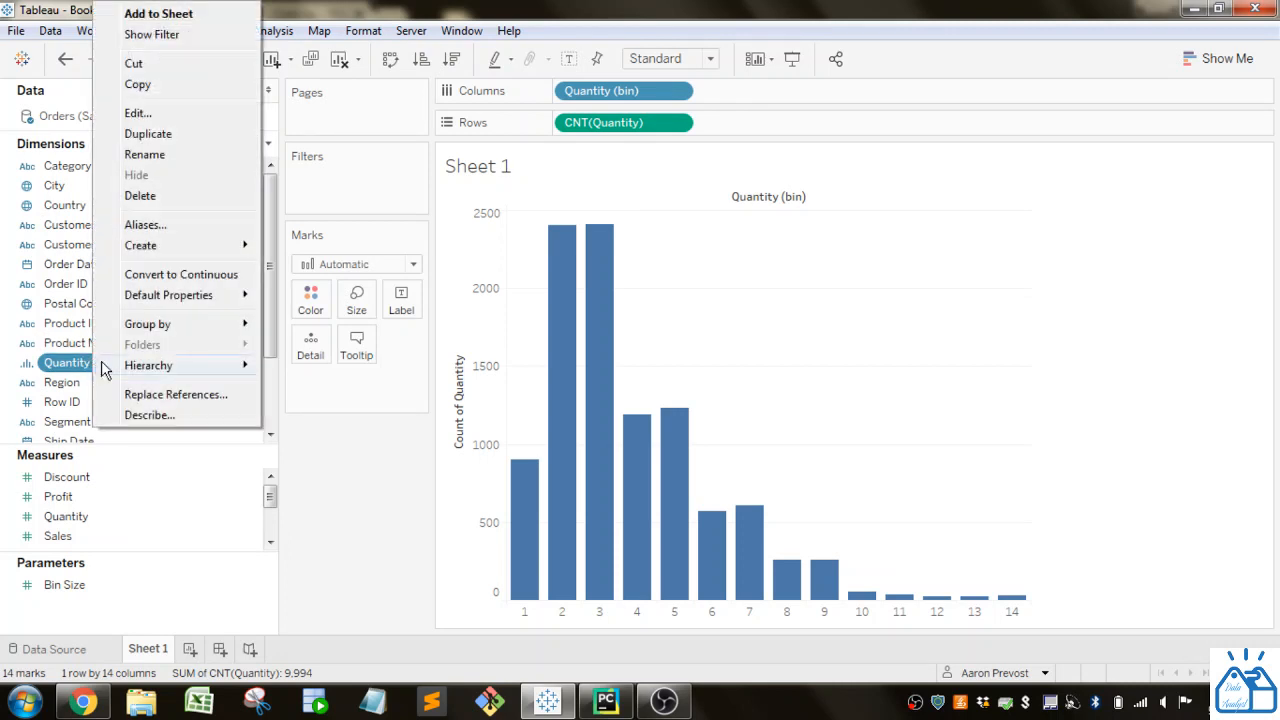
left_click(158, 114)
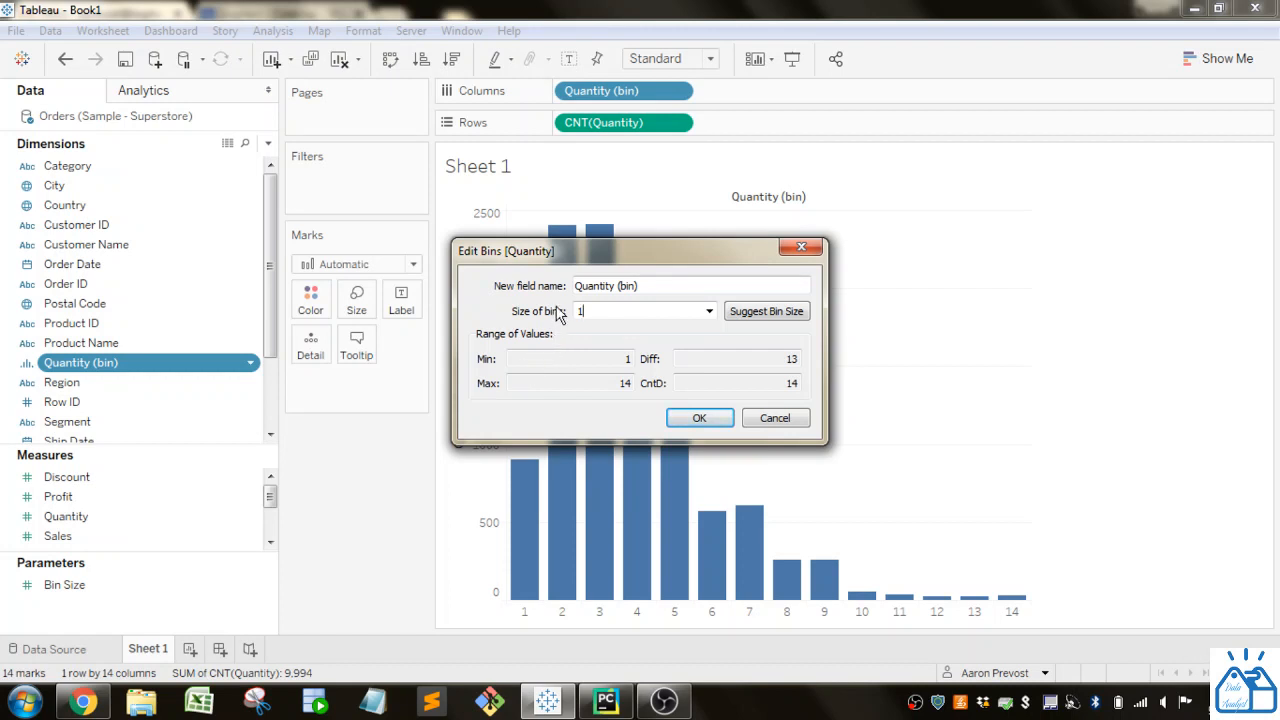
left_click(709, 312)
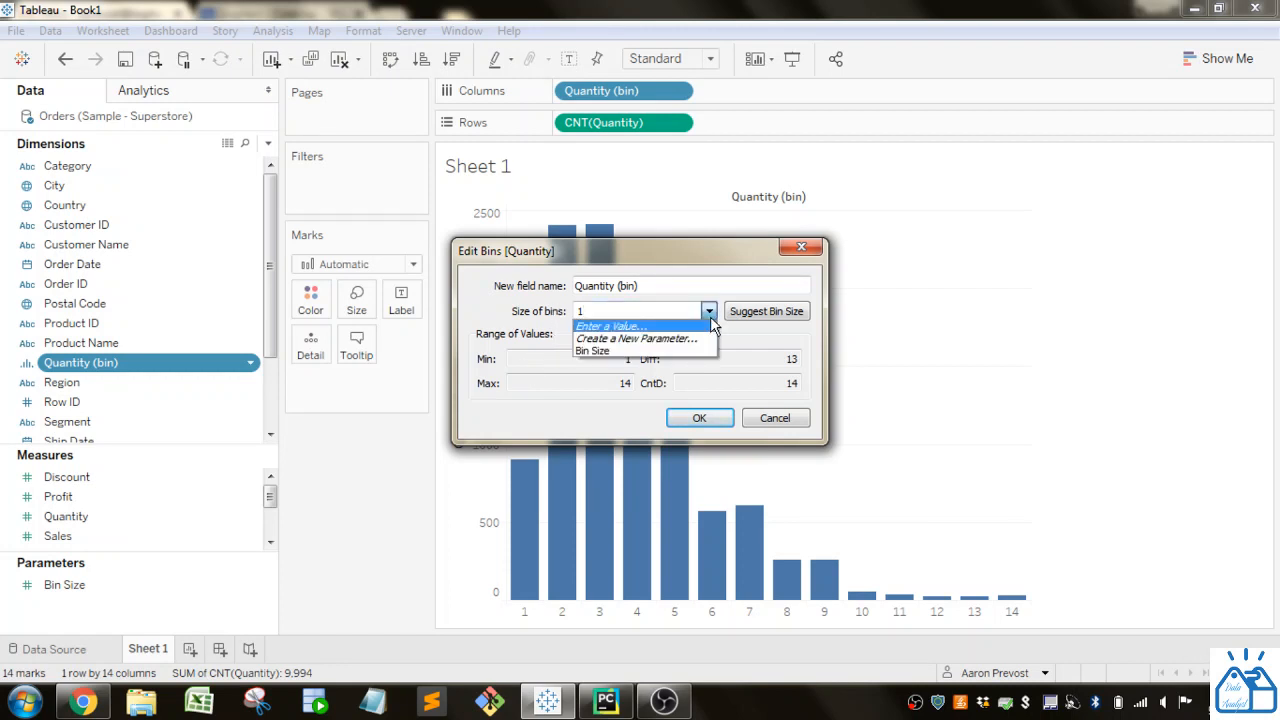
left_click(613, 350)
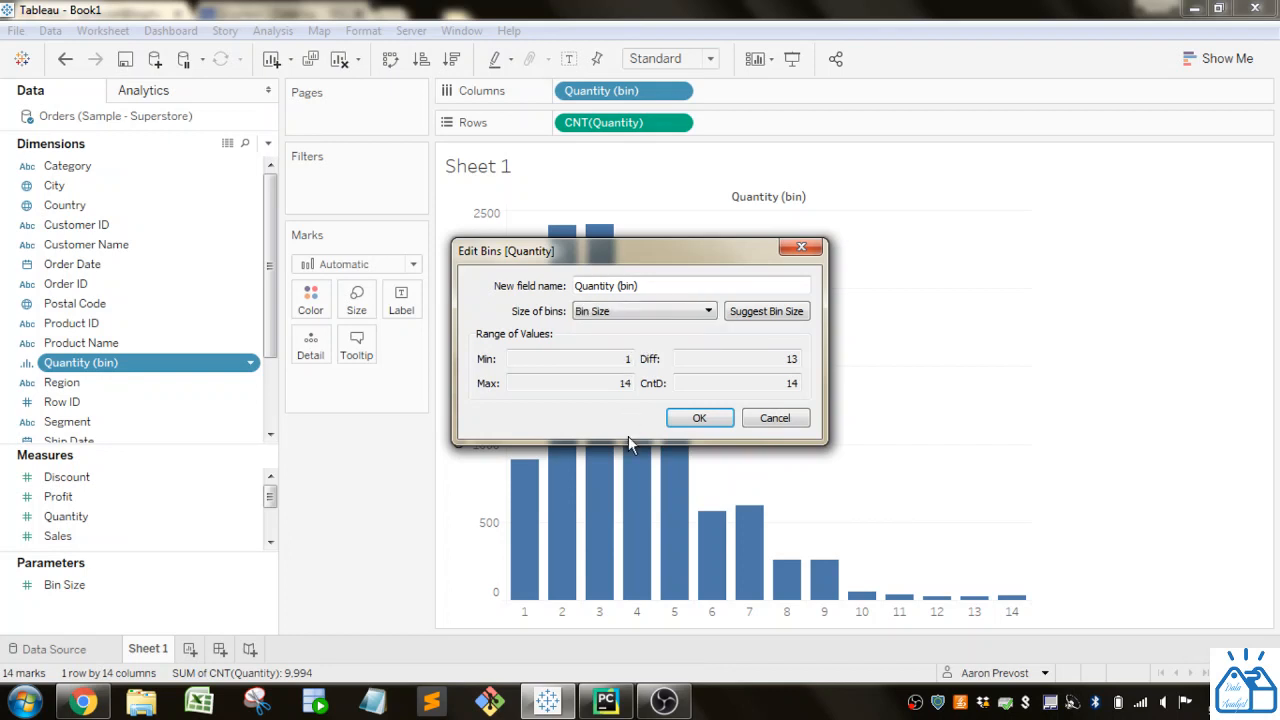
left_click(700, 420)
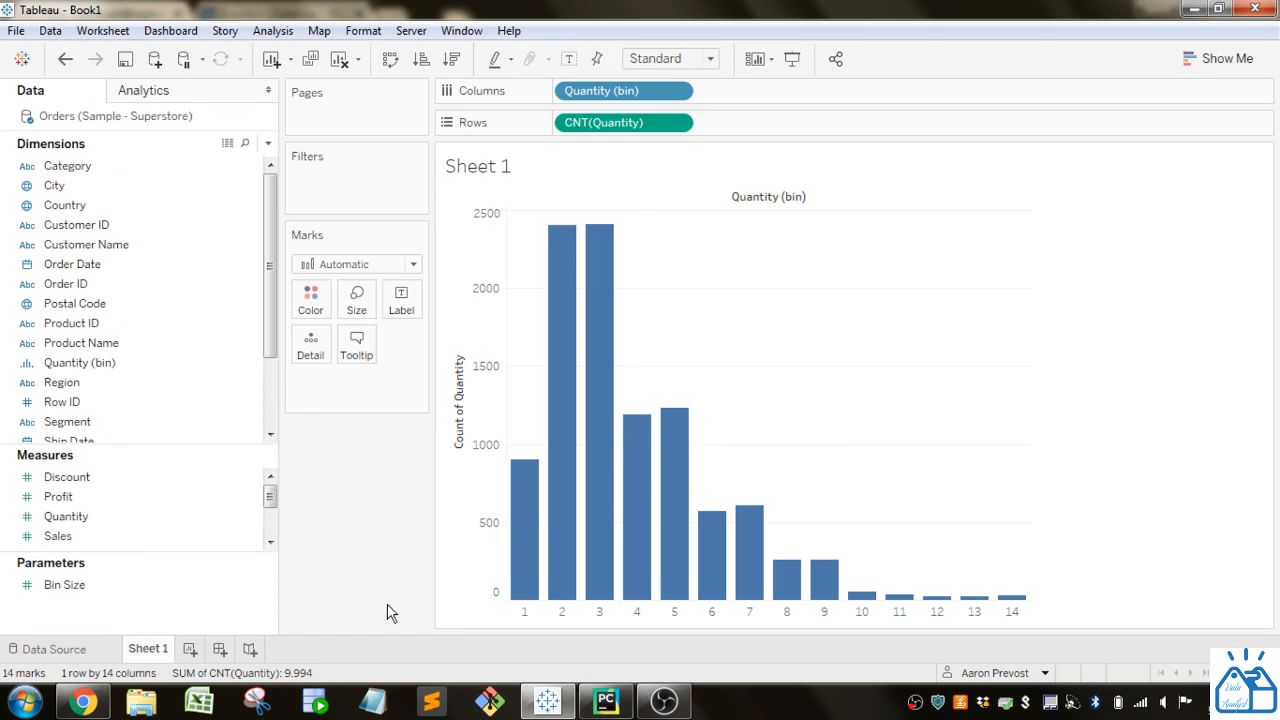
Step: Show the parameter control for Bin Size on the sheet
left_click(80, 590)
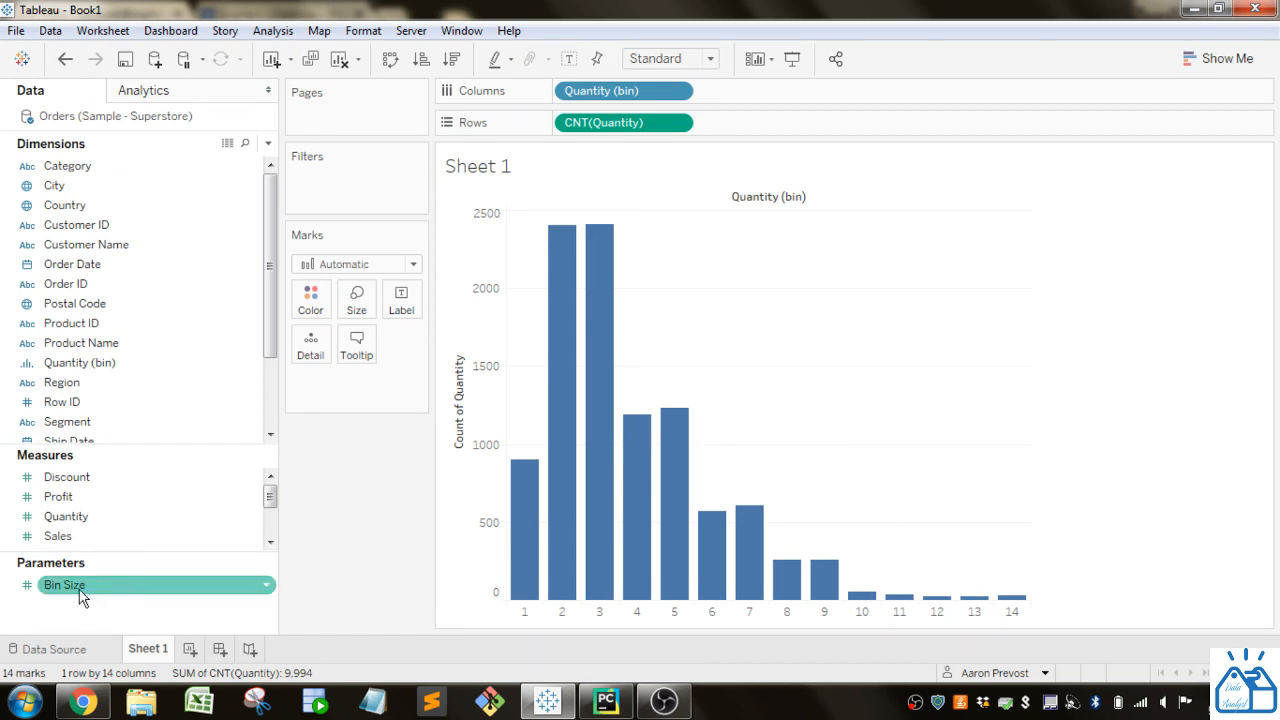
left_click(266, 585)
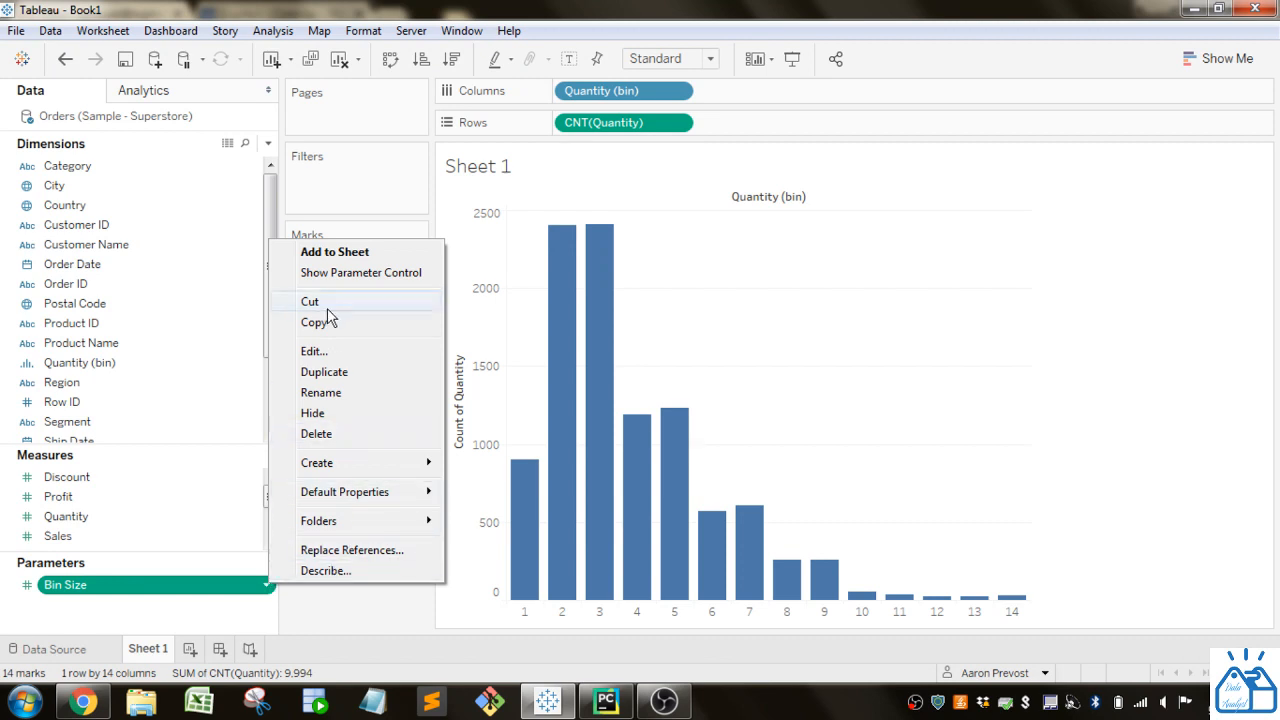
left_click(335, 273)
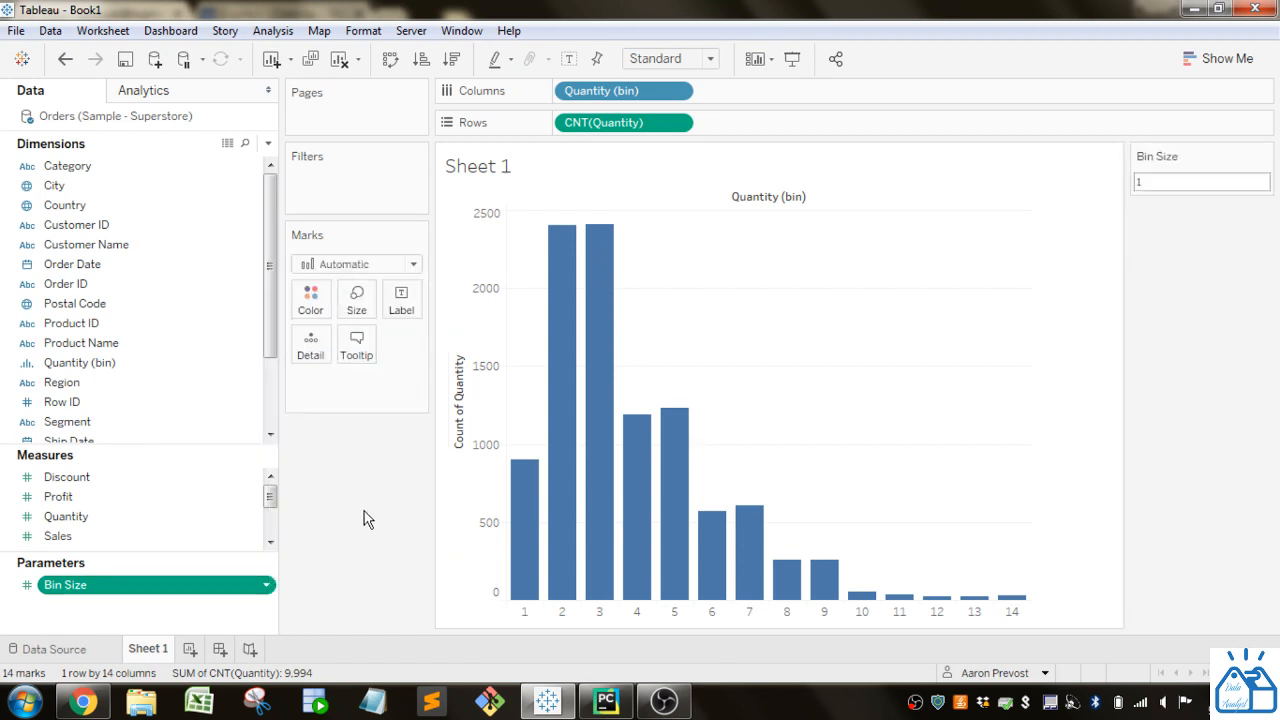
Step: Set the Bin Size parameter to 2 and inspect the histogram bars for the first few bins
double_click(1179, 188)
type("2")
key("Return")
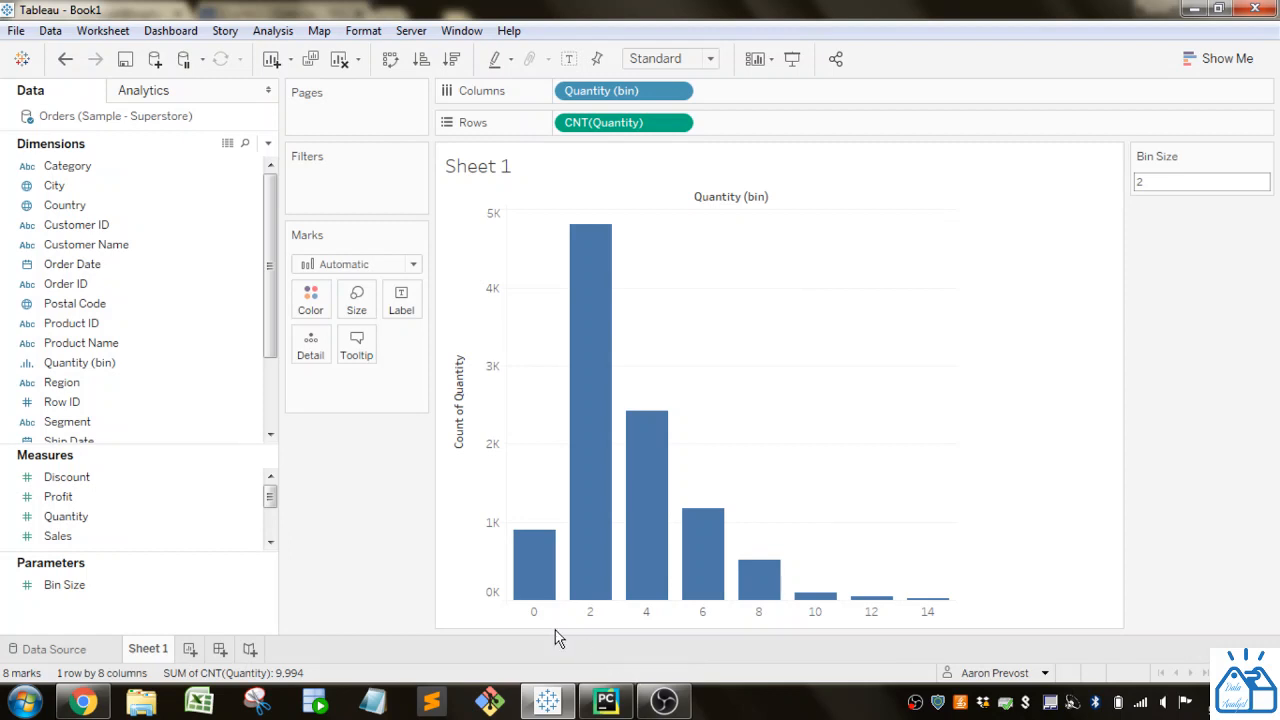
mouse_move(531, 603)
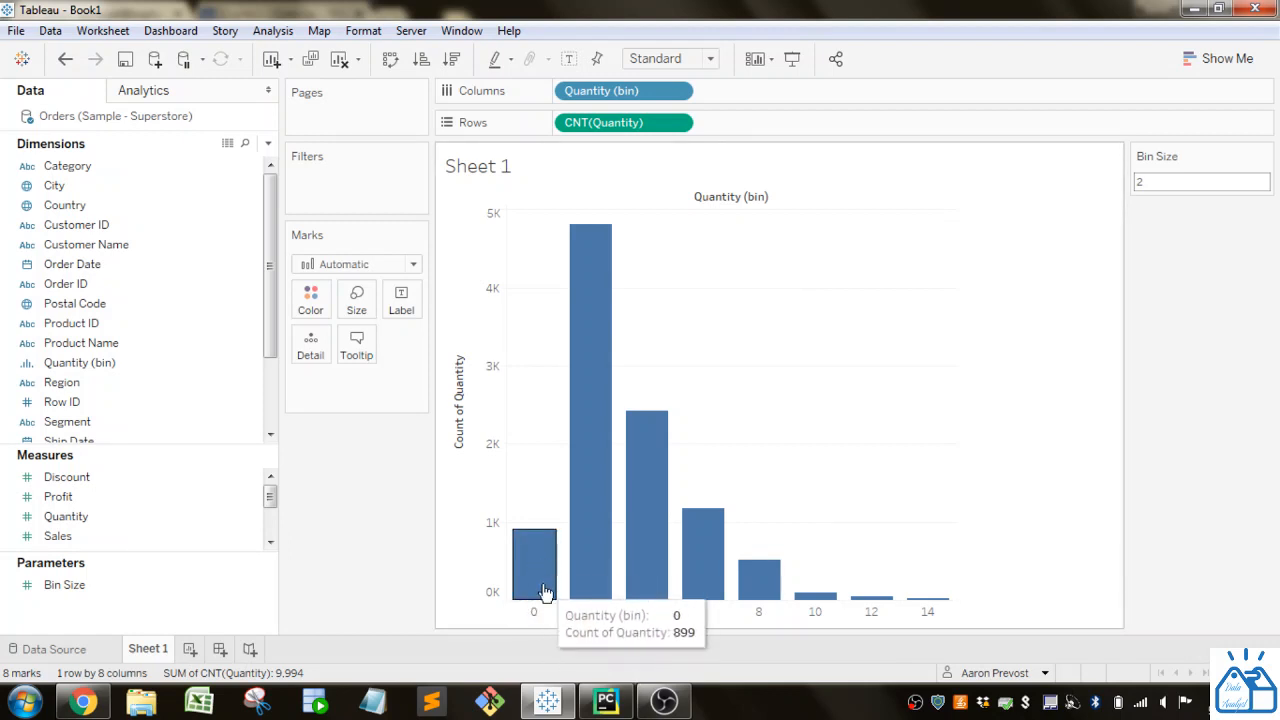
mouse_move(647, 604)
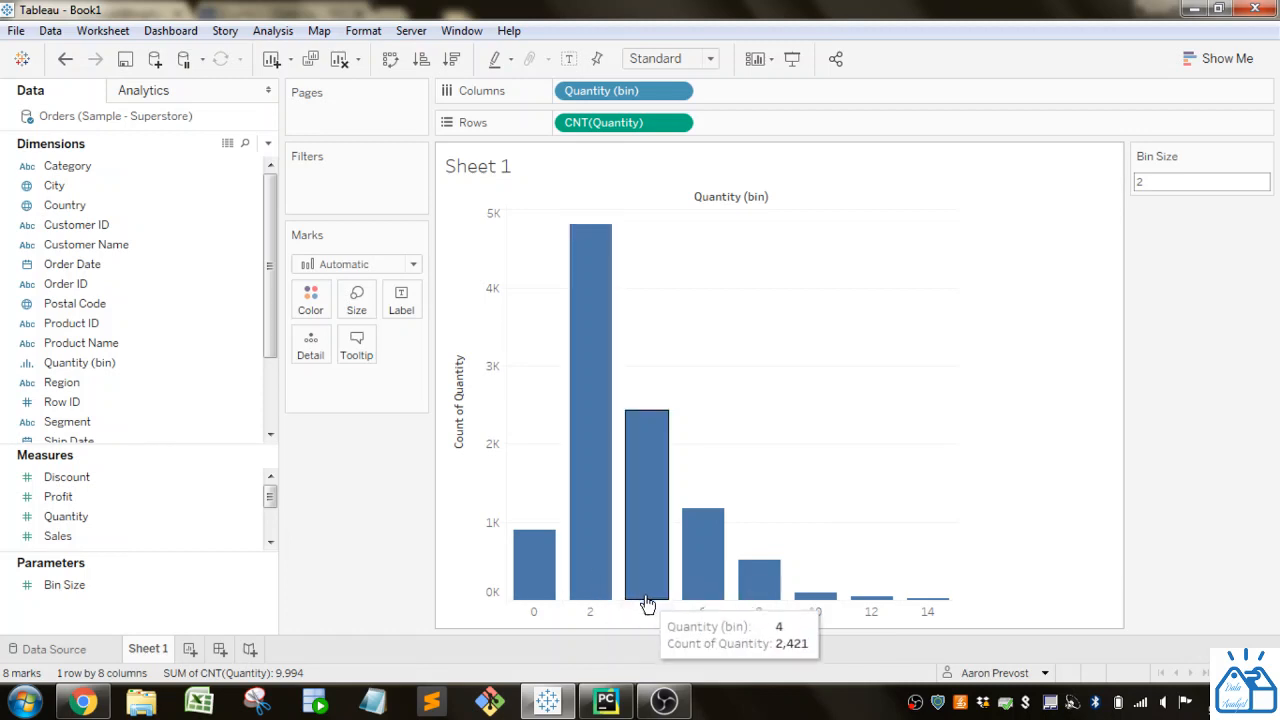
mouse_move(700, 600)
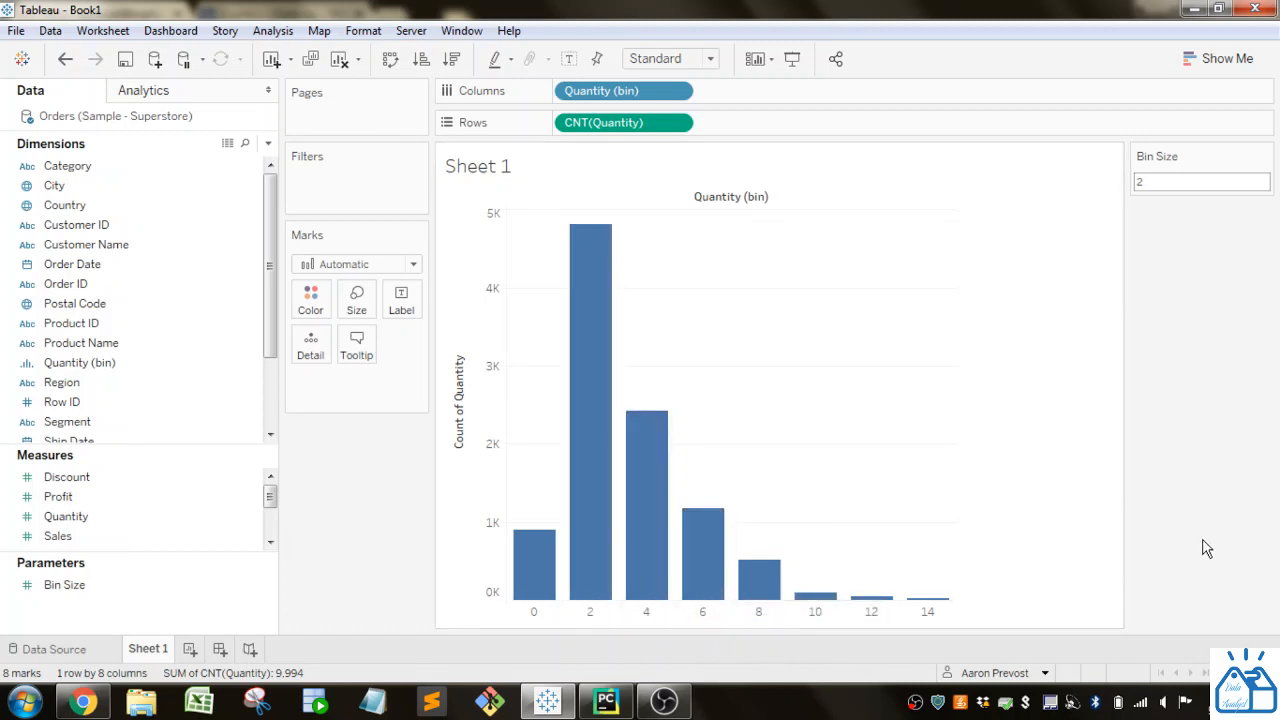
Step: Try Bin Size values of 3 and 15 on the histogram
left_click(1191, 180)
type("3")
key("Return")
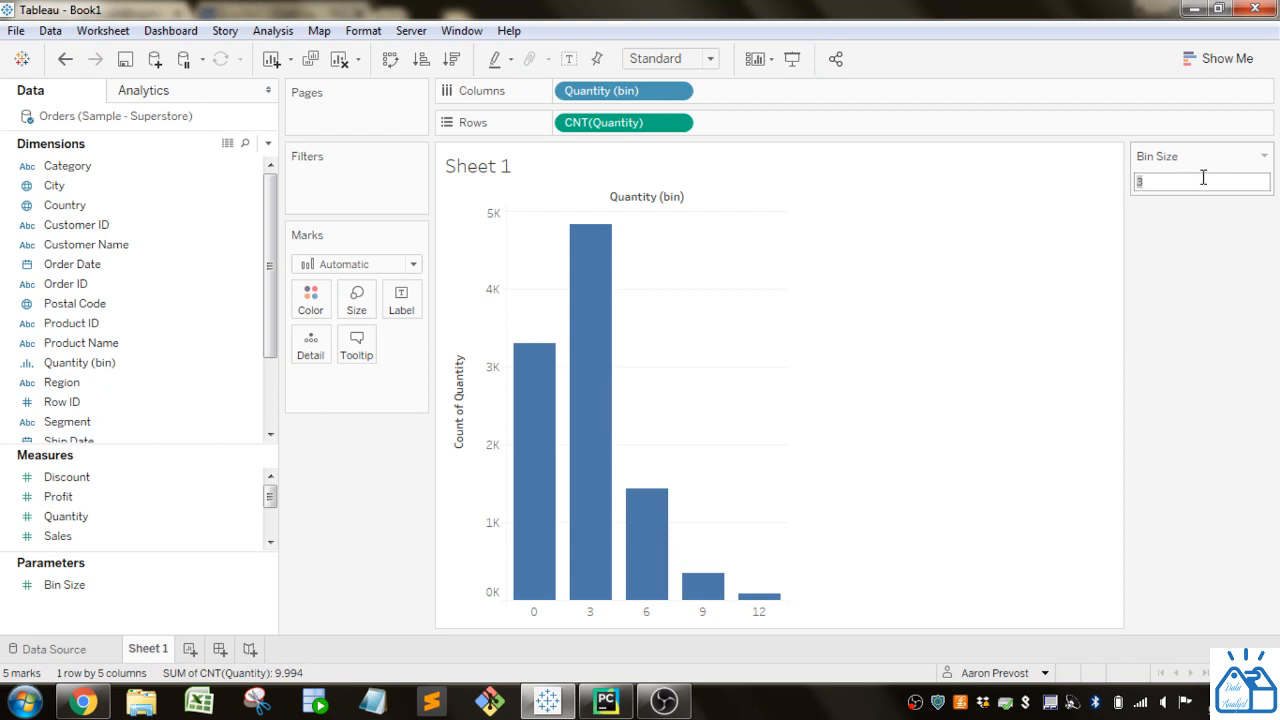
type("15")
key("Return")
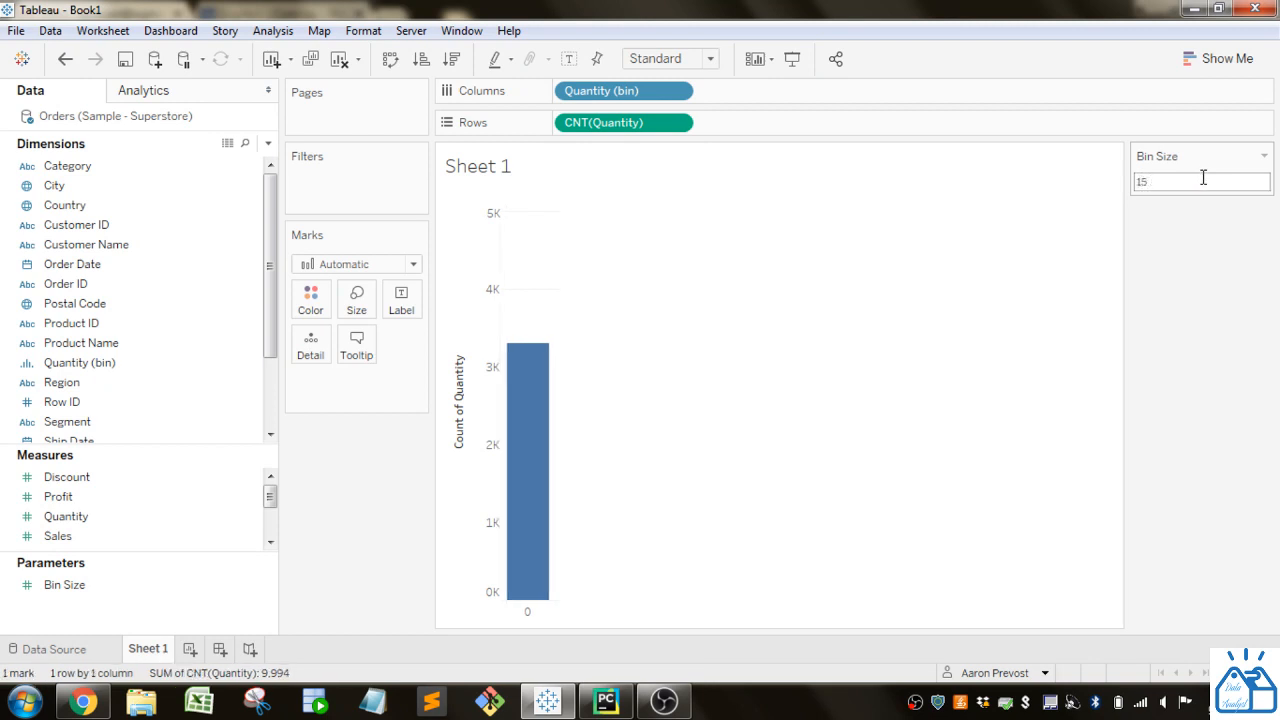
Step: Set the Bin Size parameter back to 1
double_click(1151, 182)
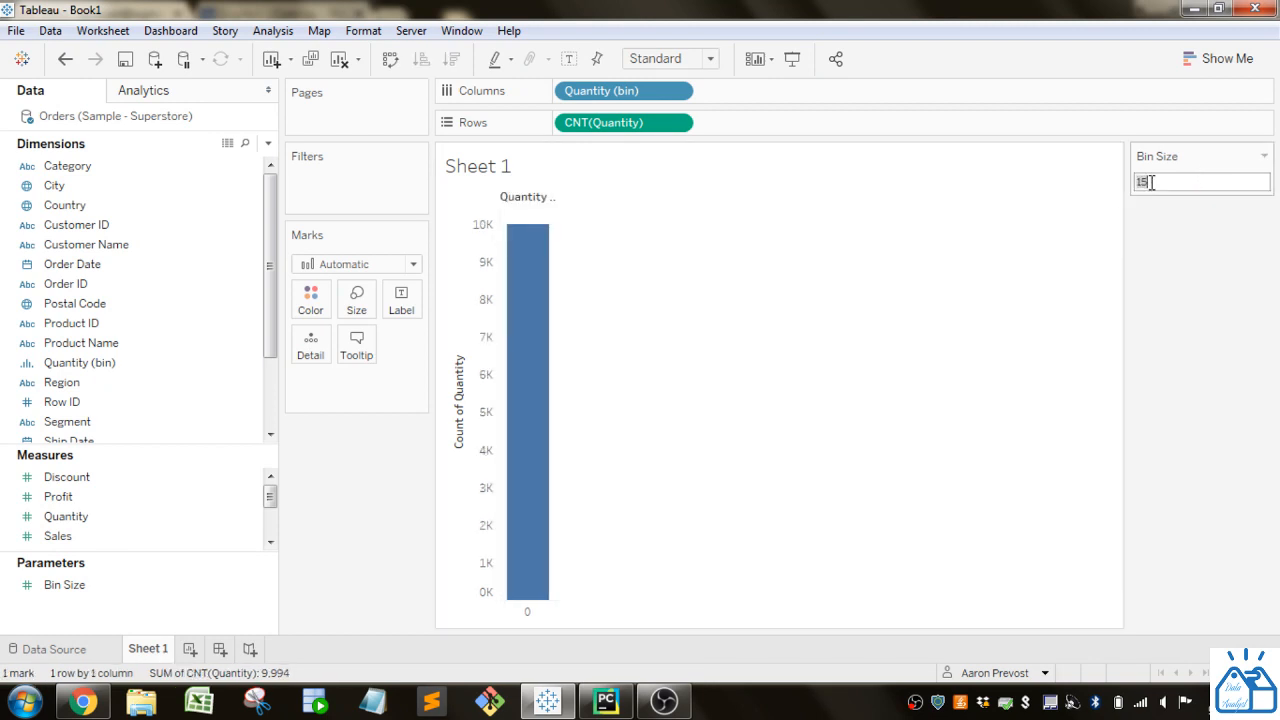
type("1")
key("Return")
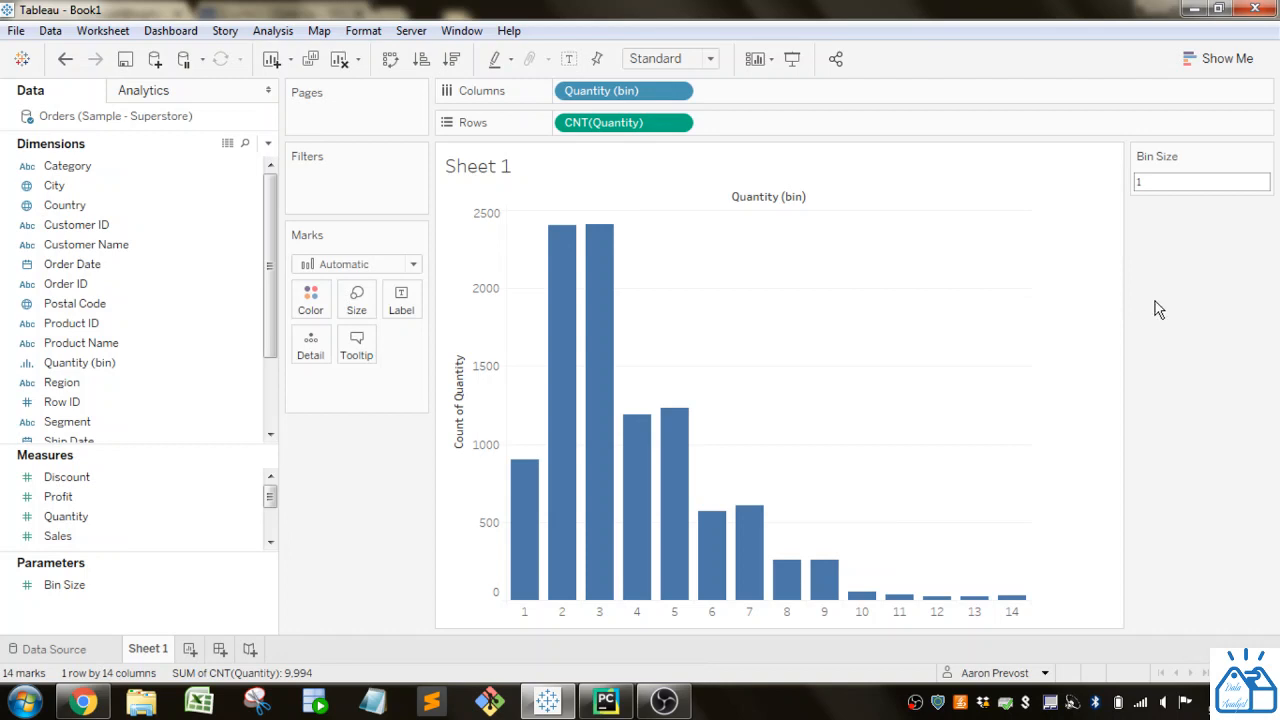
Step: Enlarge the Measures section of the field list so all of its measures fit, shrinking Dimensions and Parameters
left_click(178, 500)
left_click_drag(156, 453, 174, 333)
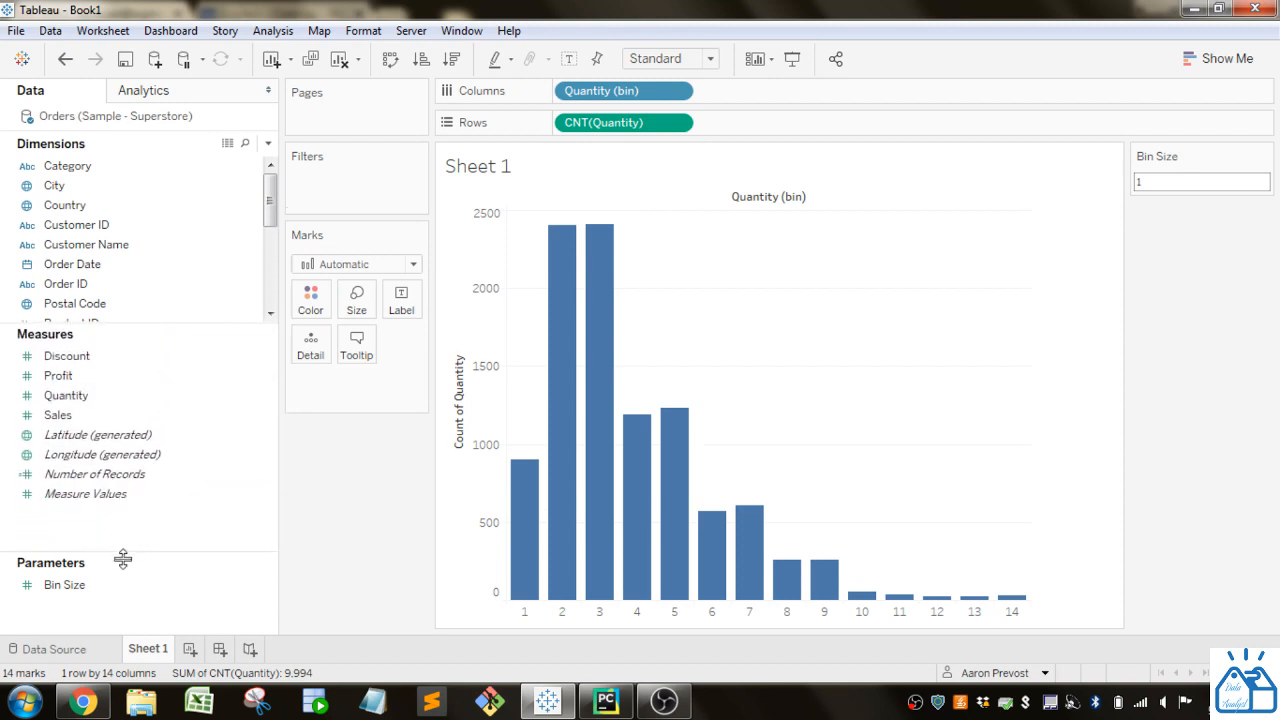
left_click_drag(126, 560, 128, 590)
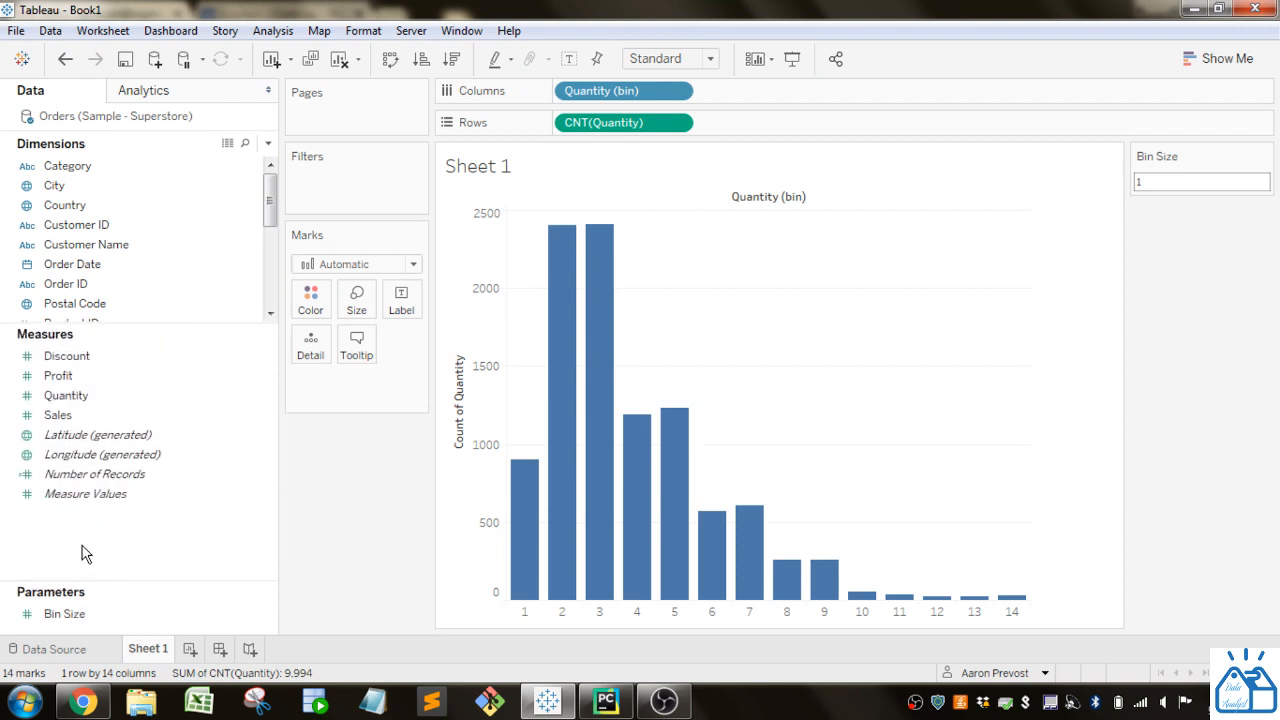
Step: Create a calculated field from the Quantity measure and name it Custom Bin Size
left_click(120, 396)
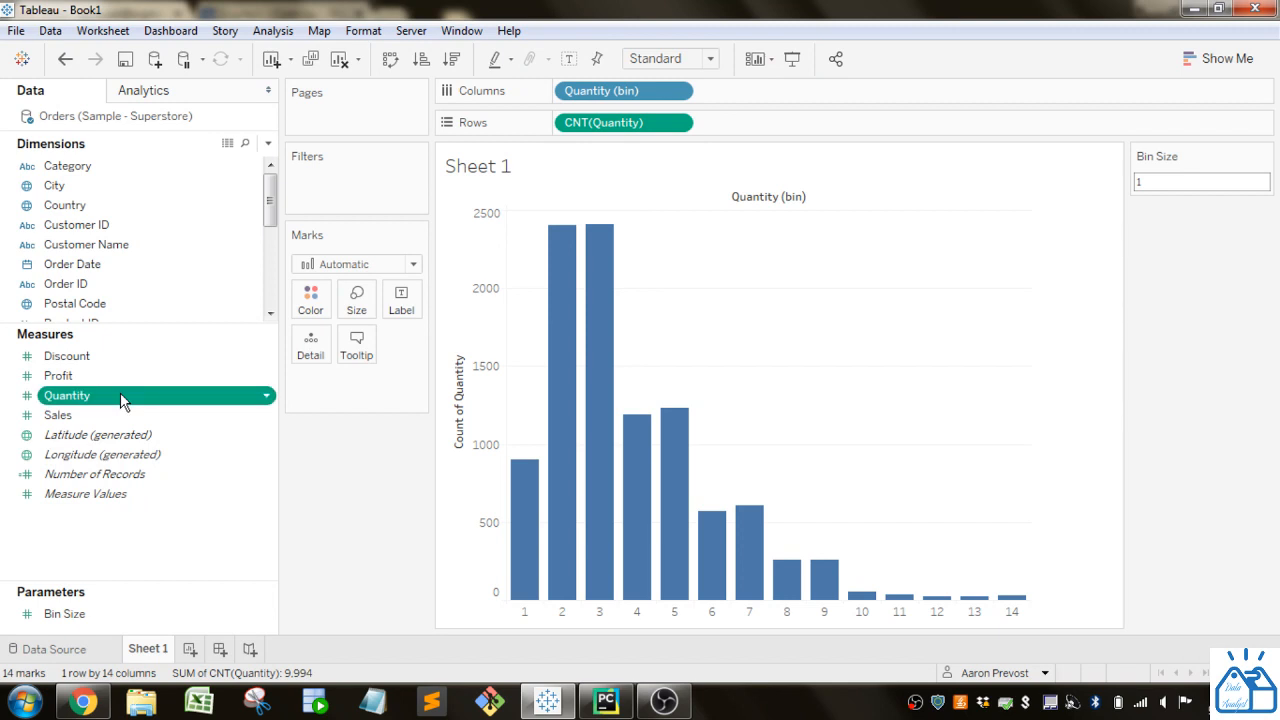
right_click(120, 395)
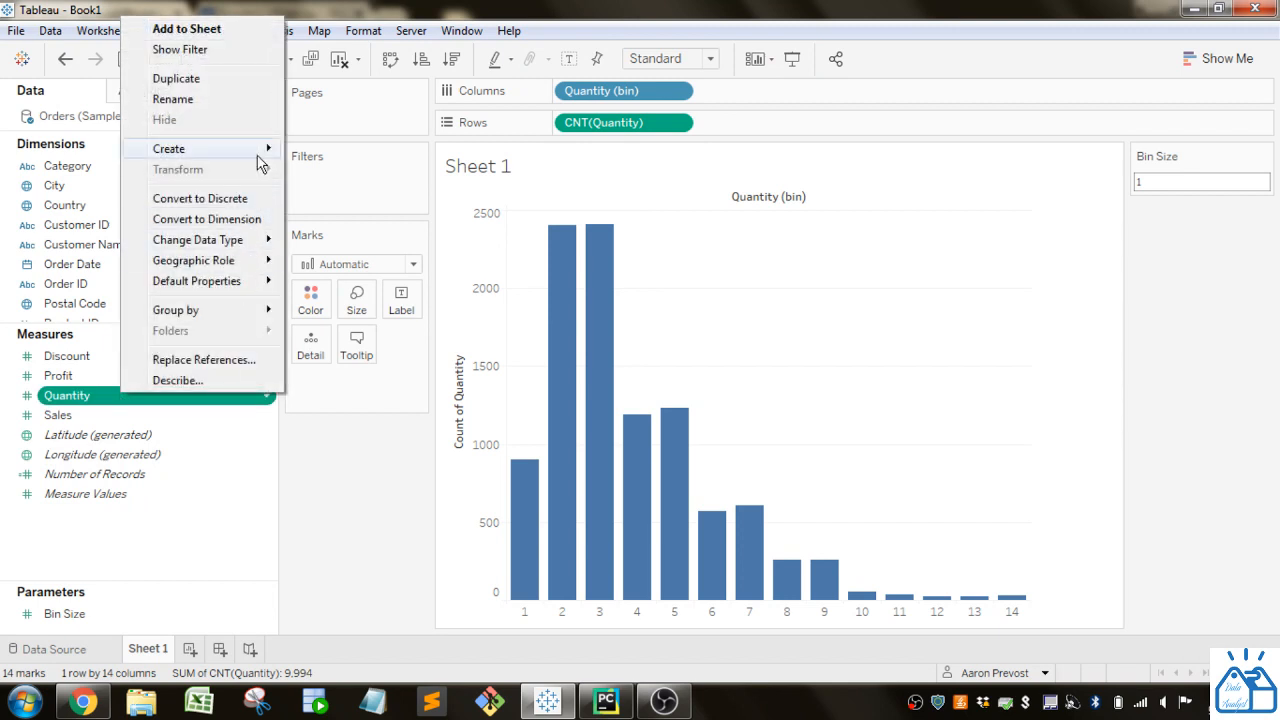
mouse_move(255, 148)
left_click(330, 152)
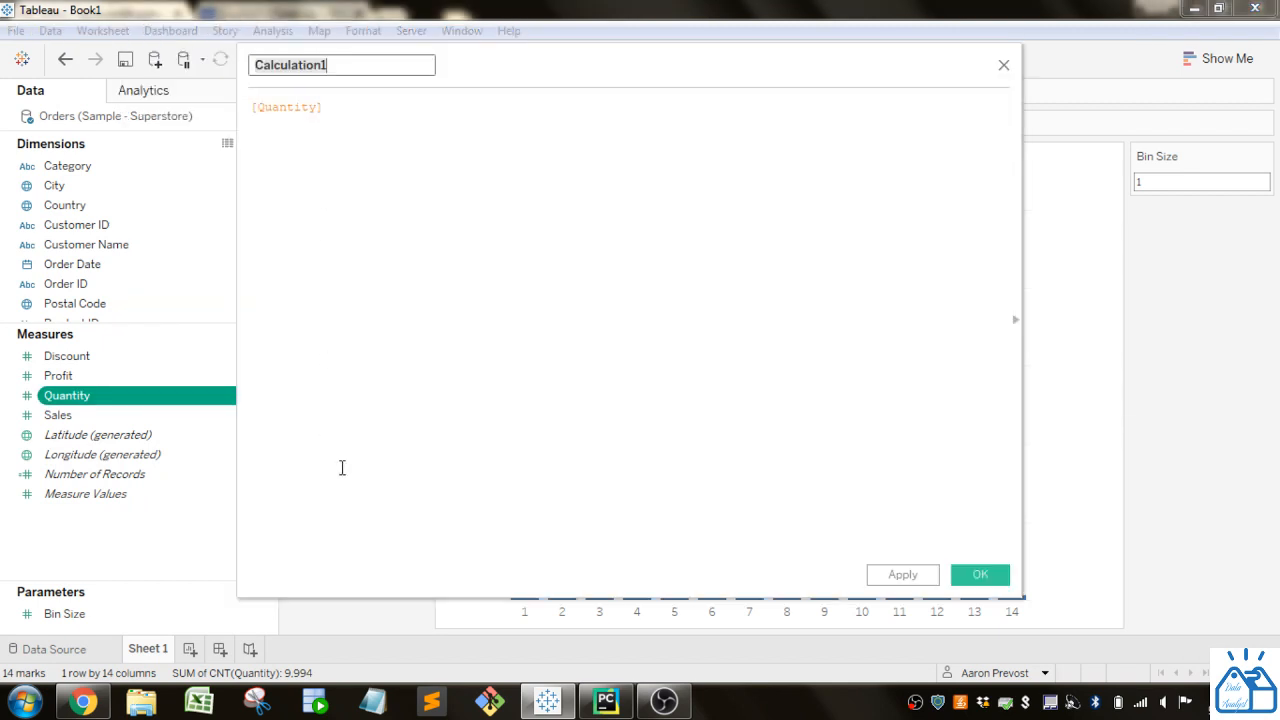
left_click_drag(486, 77, 538, 108)
left_click(427, 96)
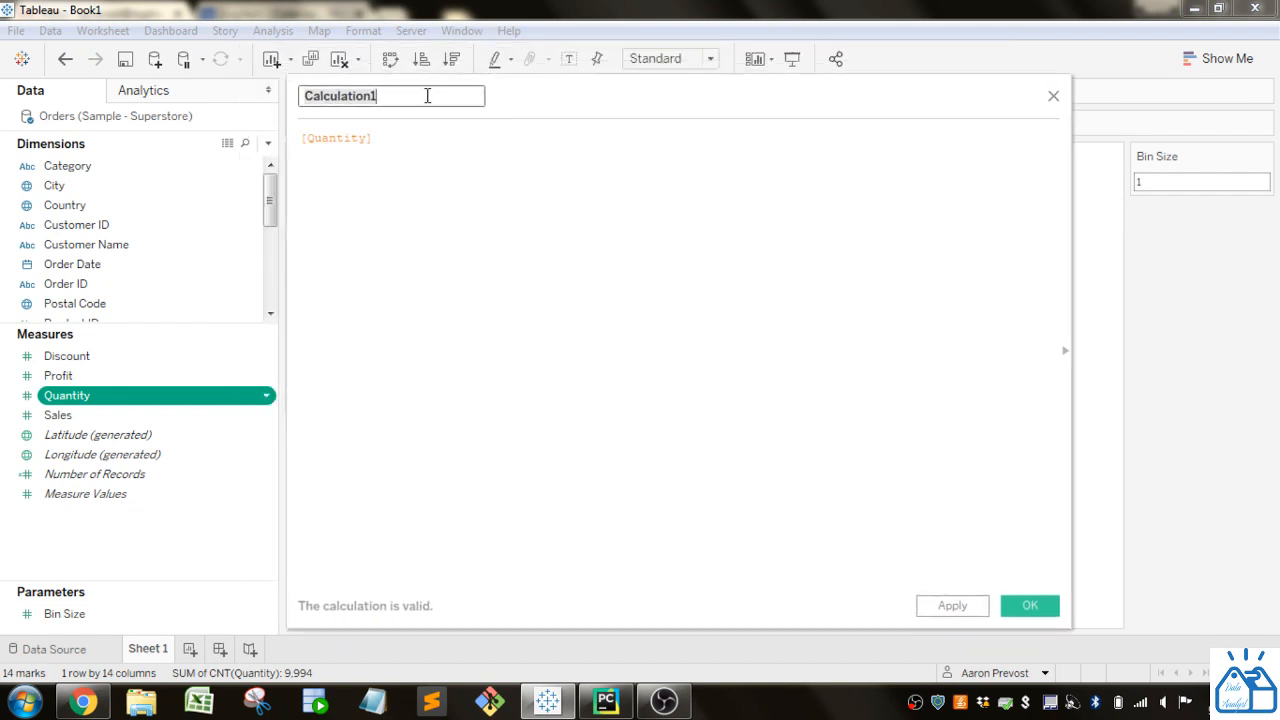
type("Custo")
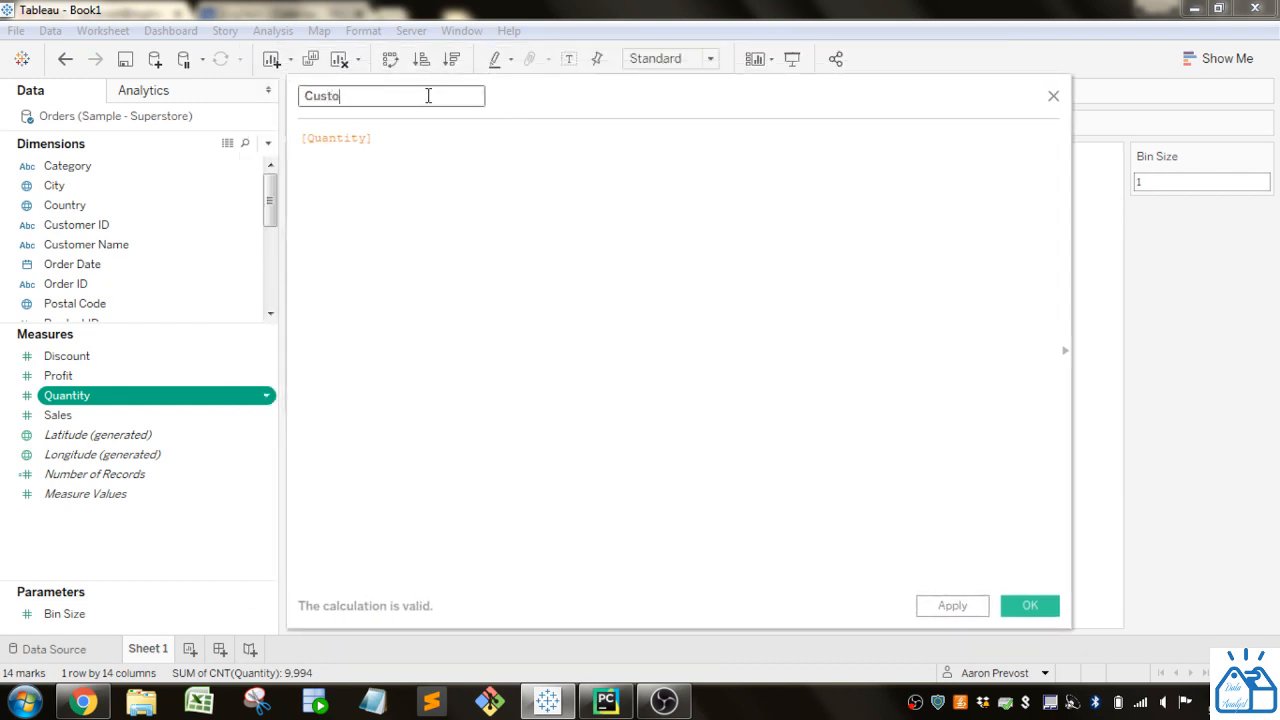
type("m Bin Size")
key("Tab")
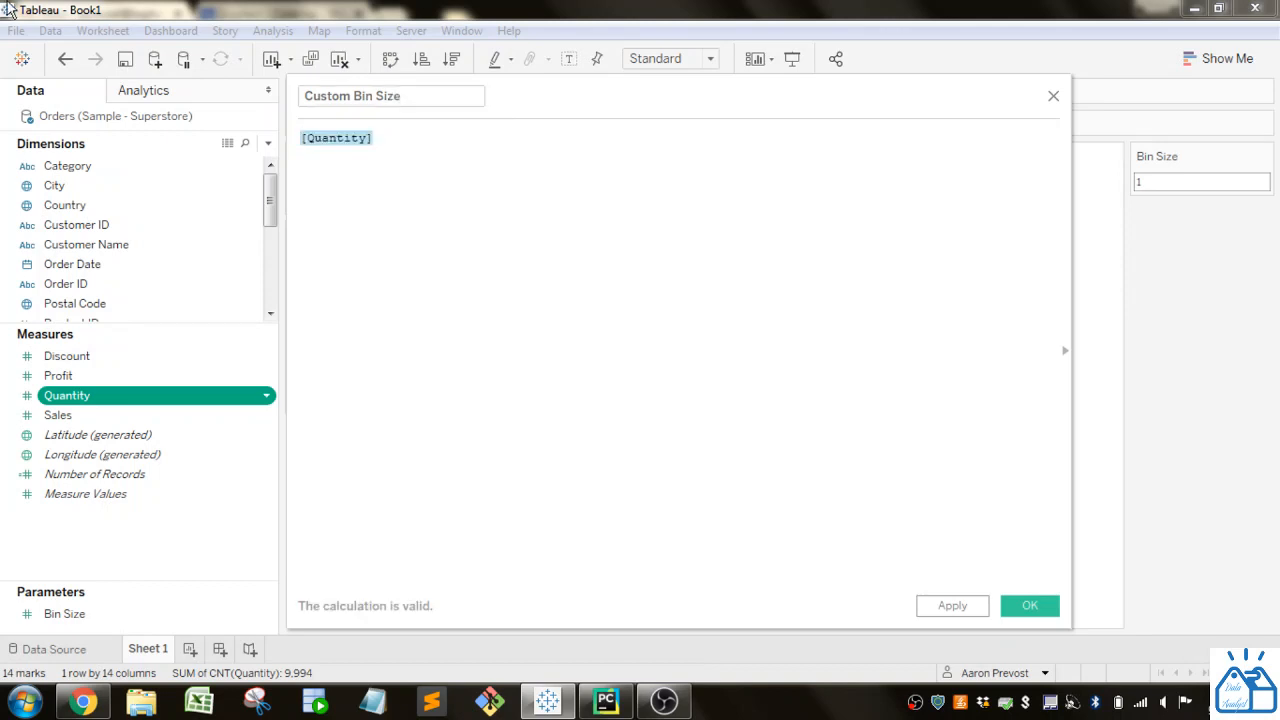
Step: Write the formula's first condition as If [Quantity] <= 1 then "1"
left_click(461, 216)
left_click(304, 139)
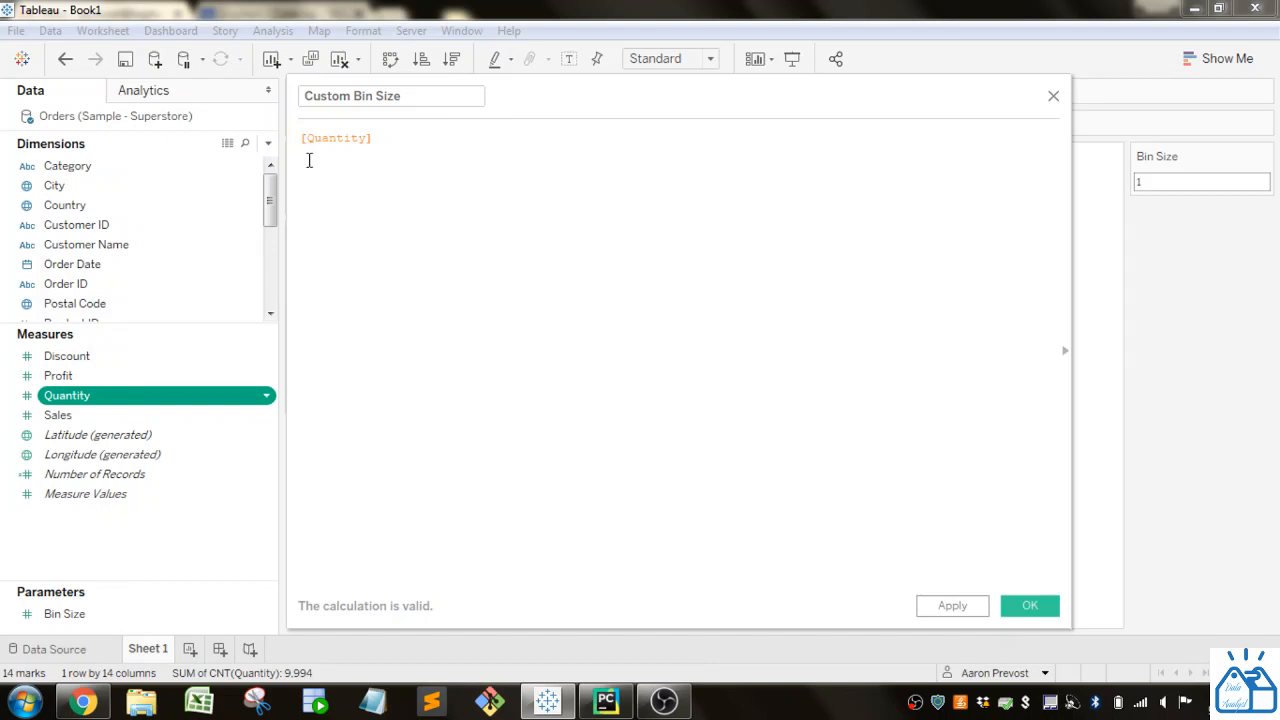
type("If")
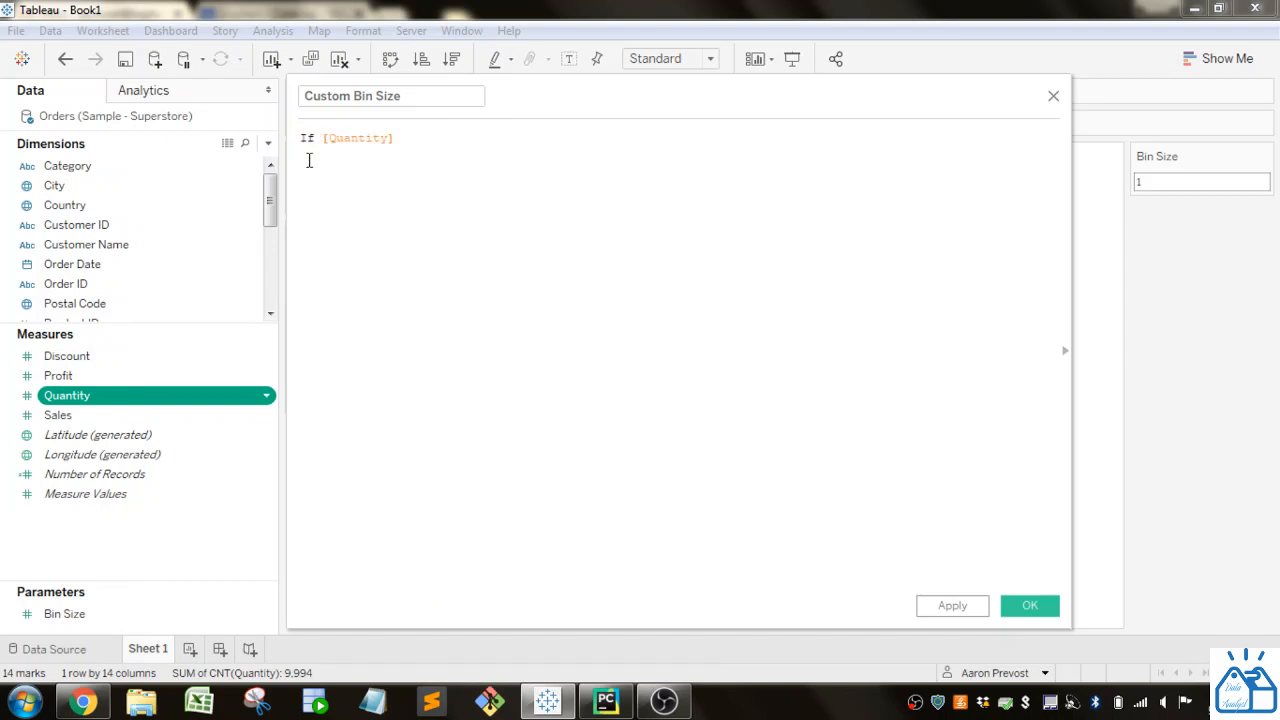
left_click(452, 144)
type("<")
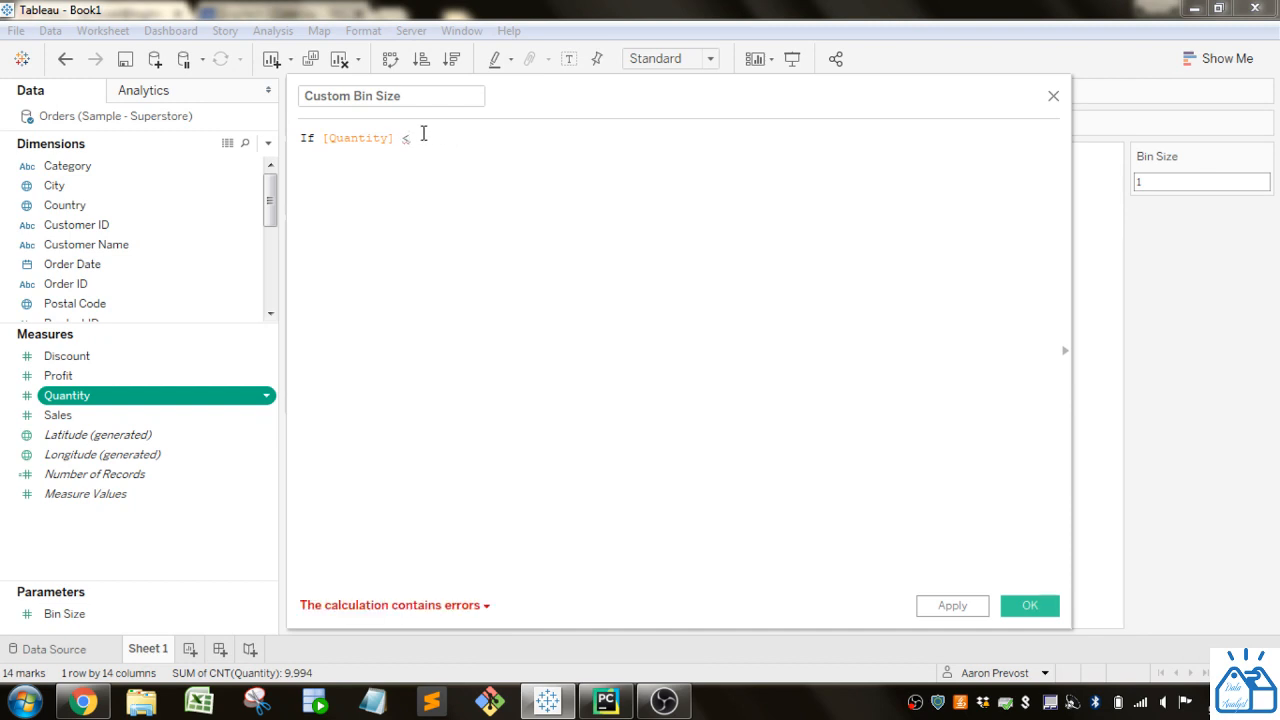
type("= 1 ")
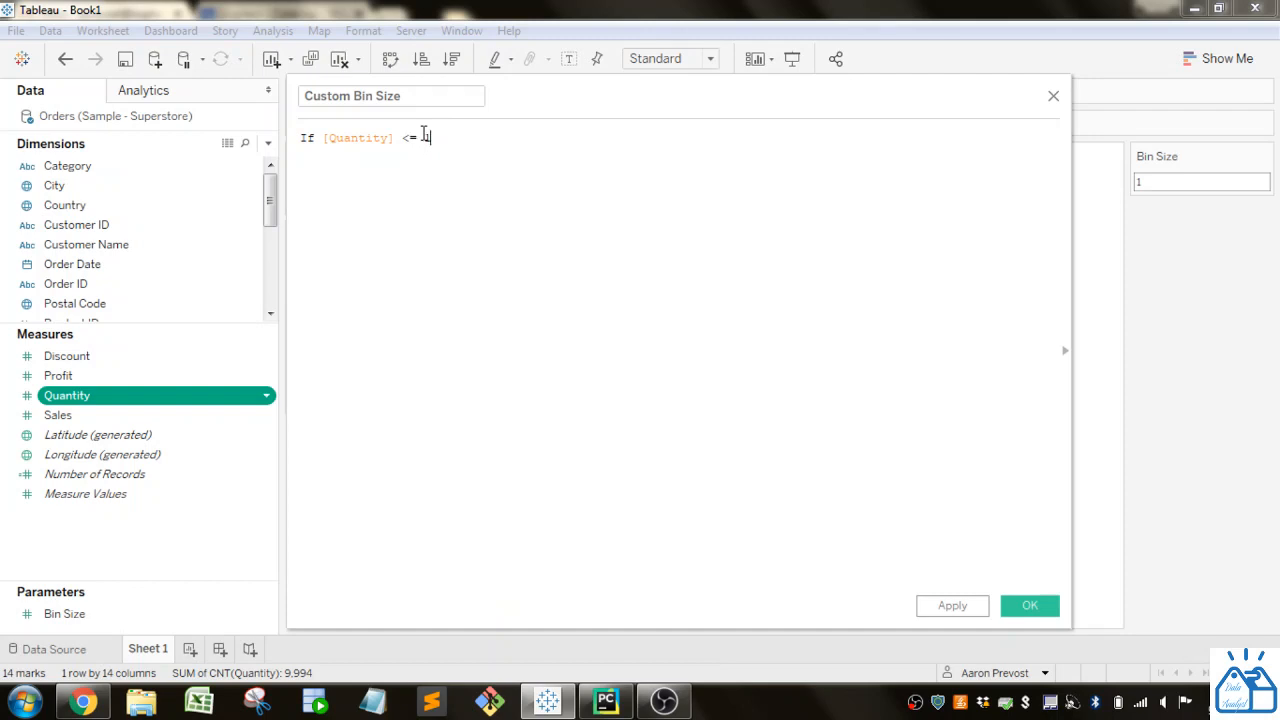
type("then \"1")
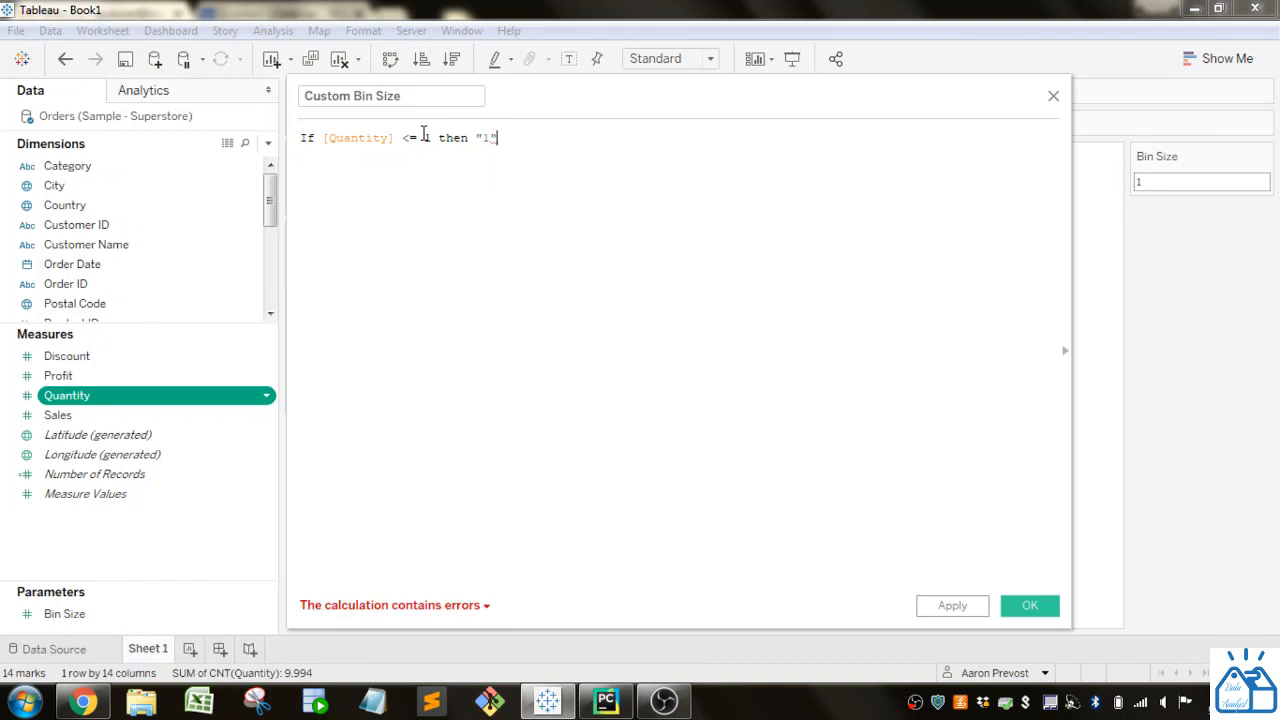
key("Return")
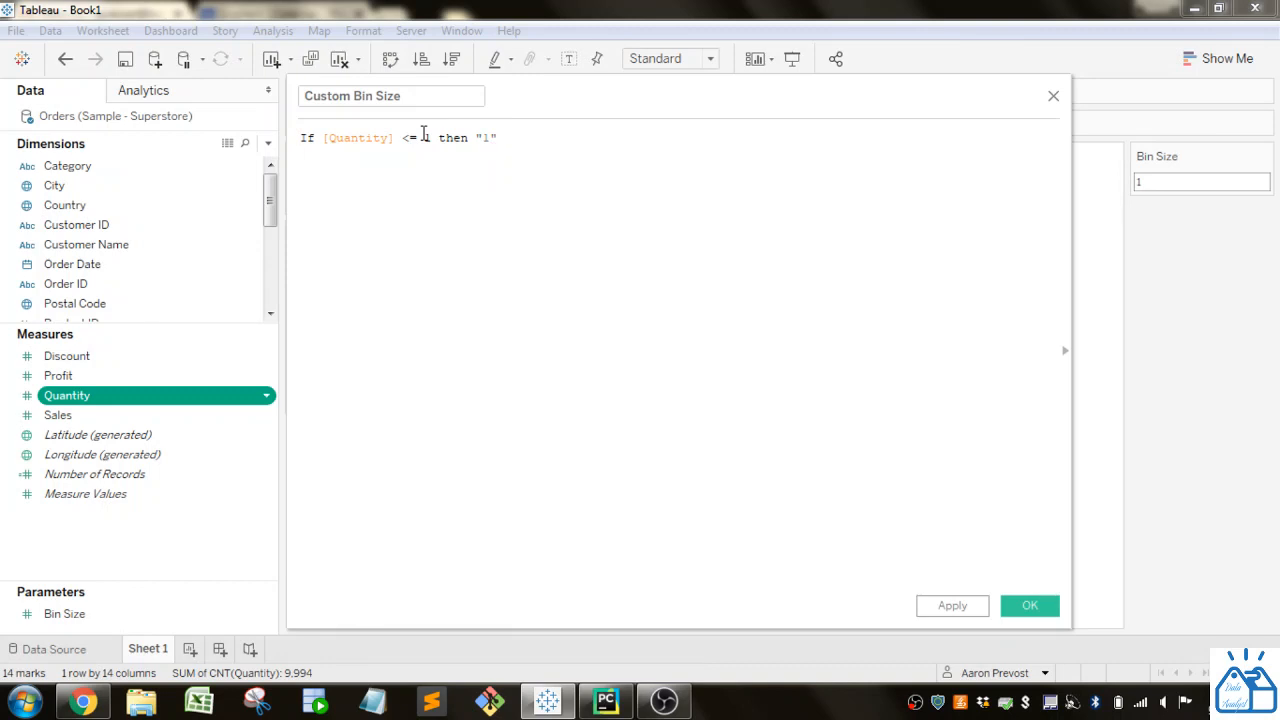
Step: Add an ELSEIF line to the formula and copy the [Quantity] <= 1 then "1" condition into it
type("else")
key("Down")
key("Return")
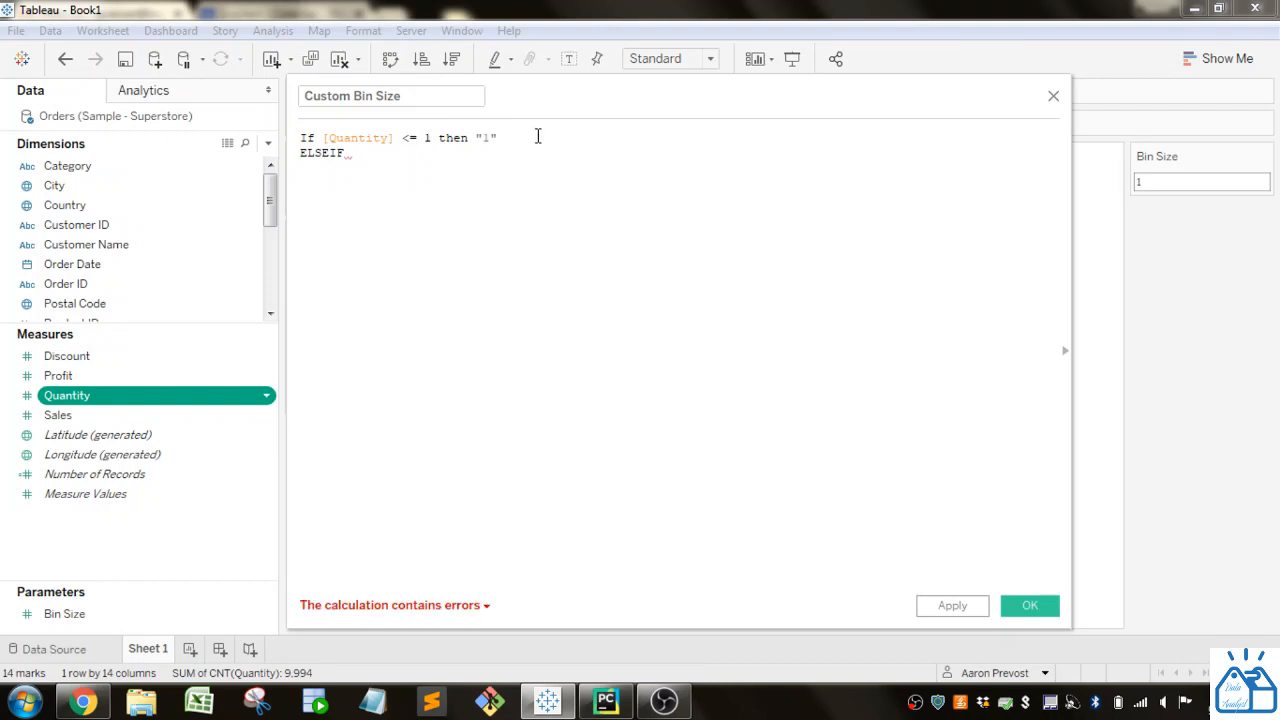
left_click_drag(534, 134, 323, 142)
key("ctrl+c")
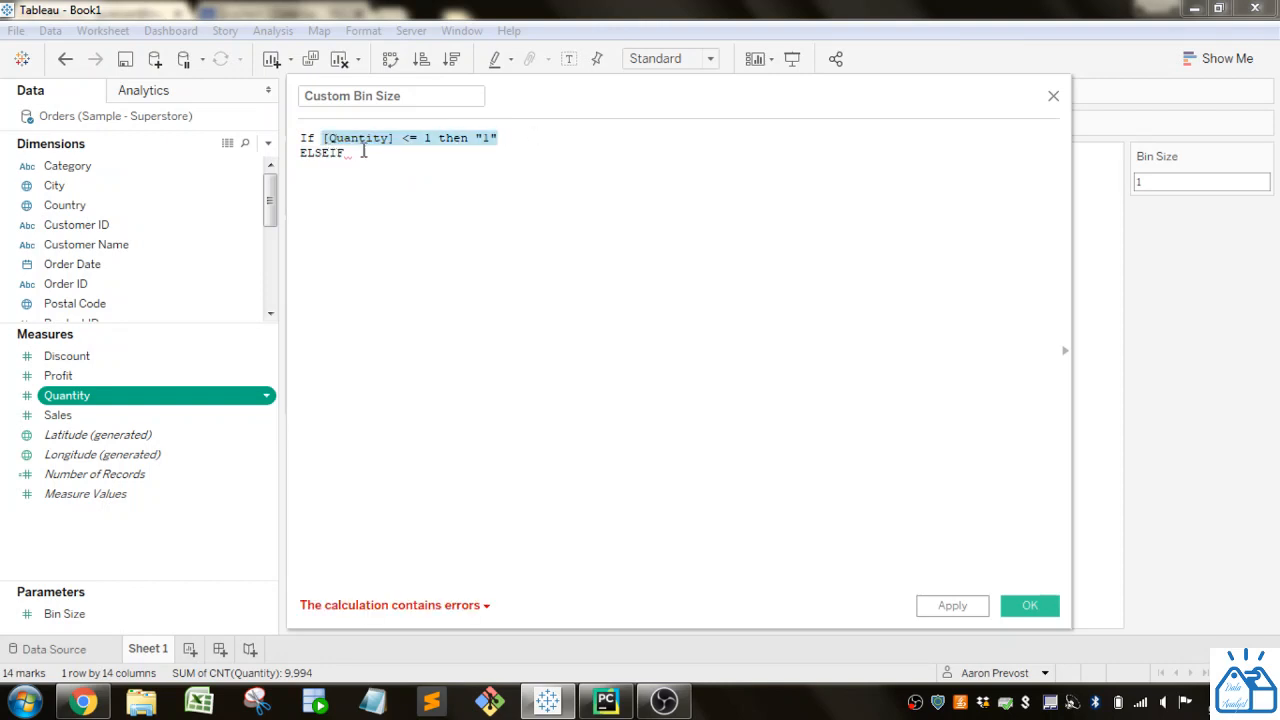
left_click(363, 150)
key("ctrl+v")
Step: Change the ELSEIF branch to [Quantity] <= 3 then "2-3"
left_click(460, 152)
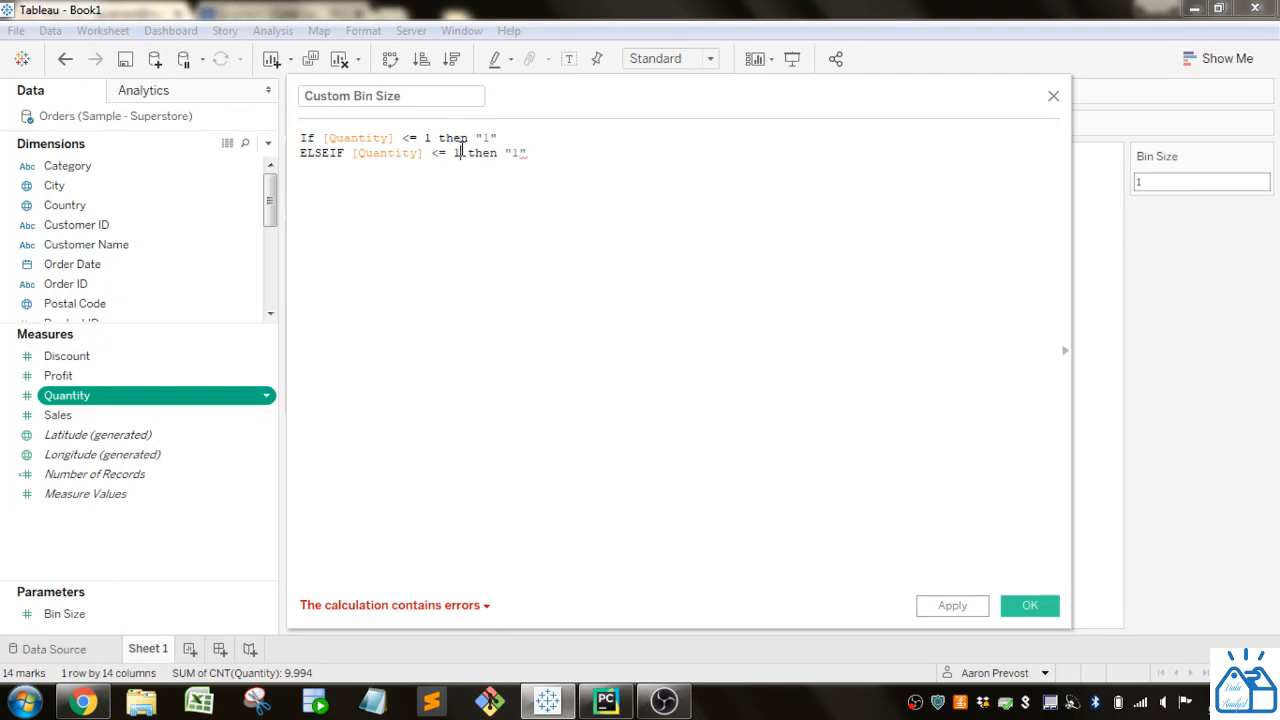
key("BackSpace")
type("3")
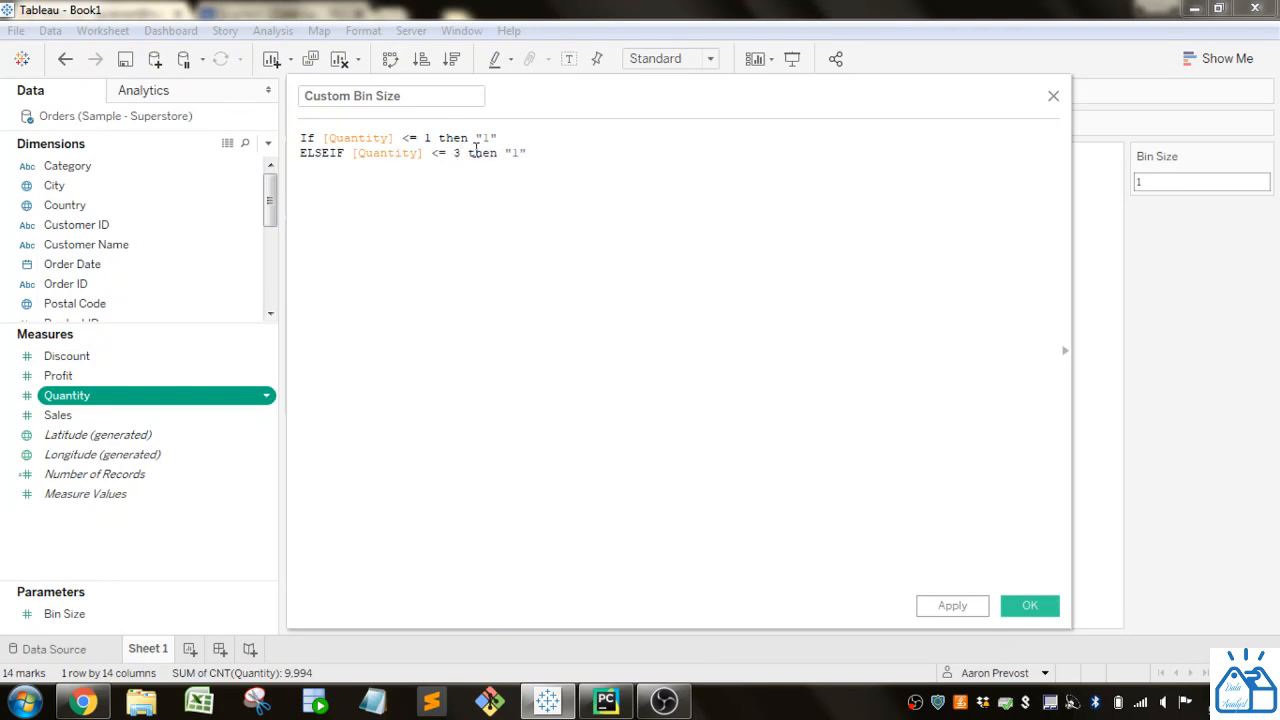
left_click(521, 155)
key("BackSpace")
type("2-3")
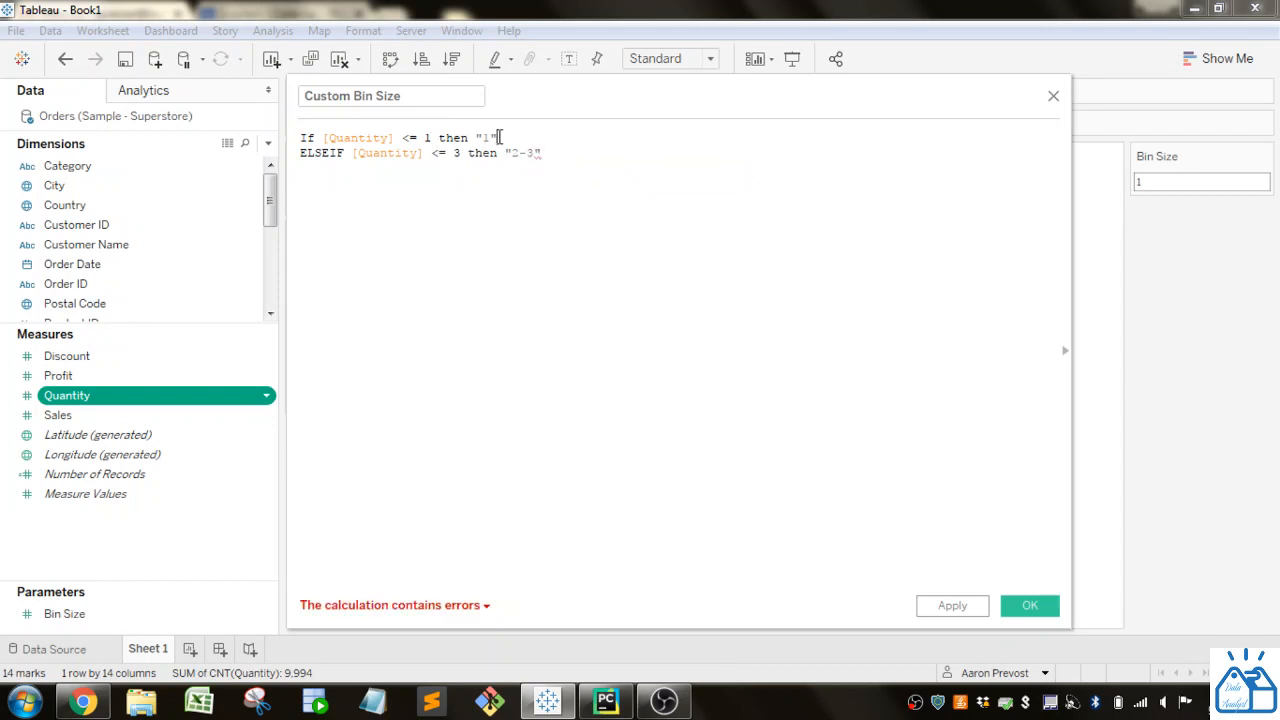
left_click_drag(498, 137, 422, 137)
left_click(546, 153)
left_click_drag(548, 153, 405, 137)
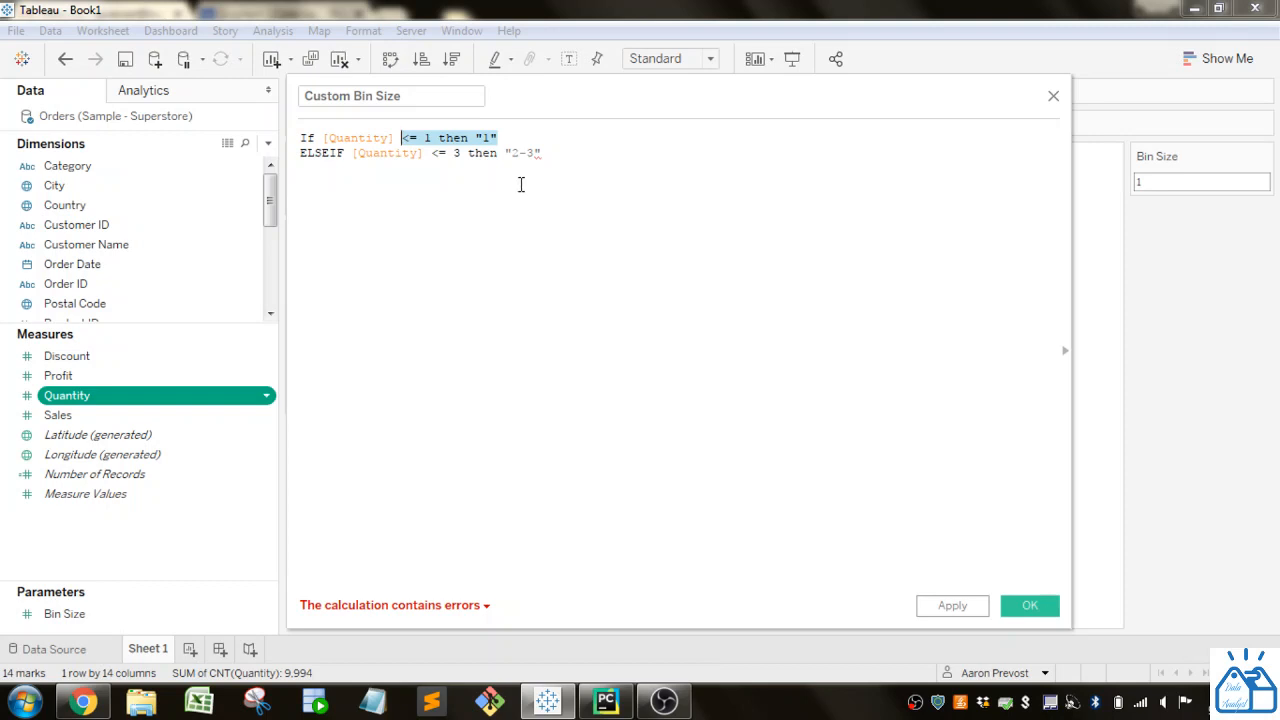
left_click(548, 153)
left_click_drag(548, 153, 470, 156)
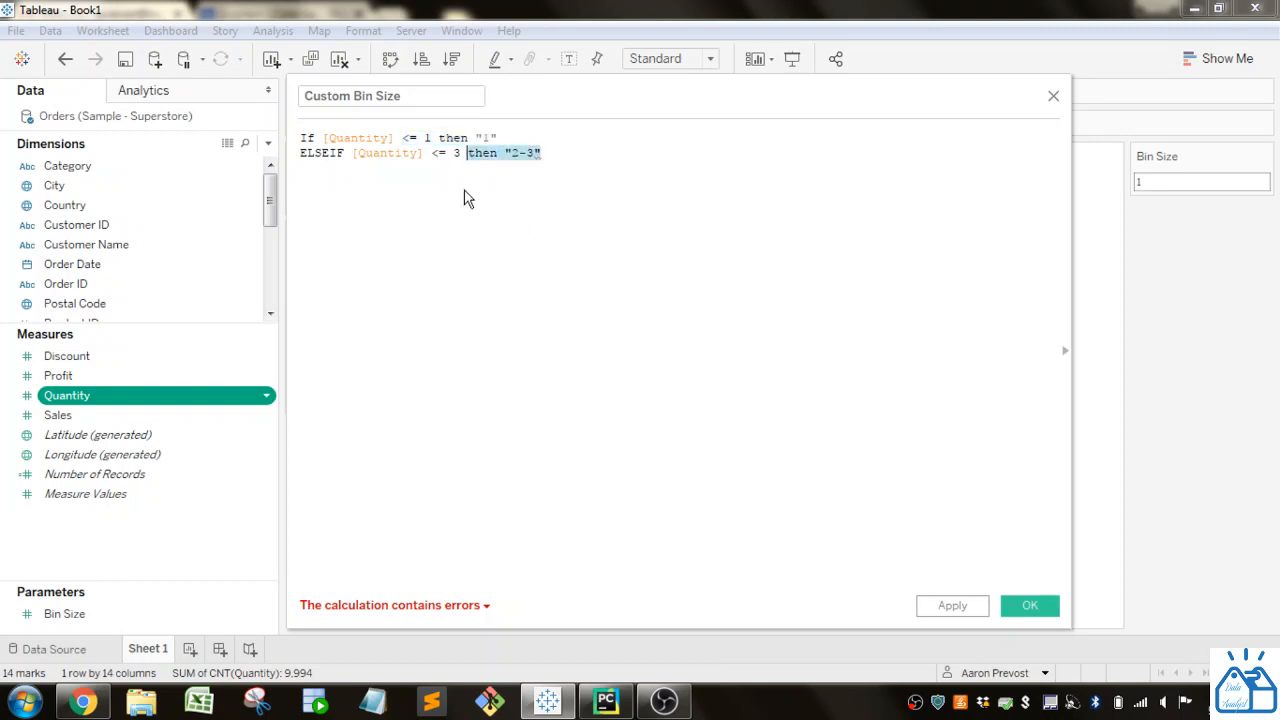
Step: Add a second ELSEIF line to the formula and copy the [Quantity] <= 3 then "2-3" condition into it
left_click(558, 150)
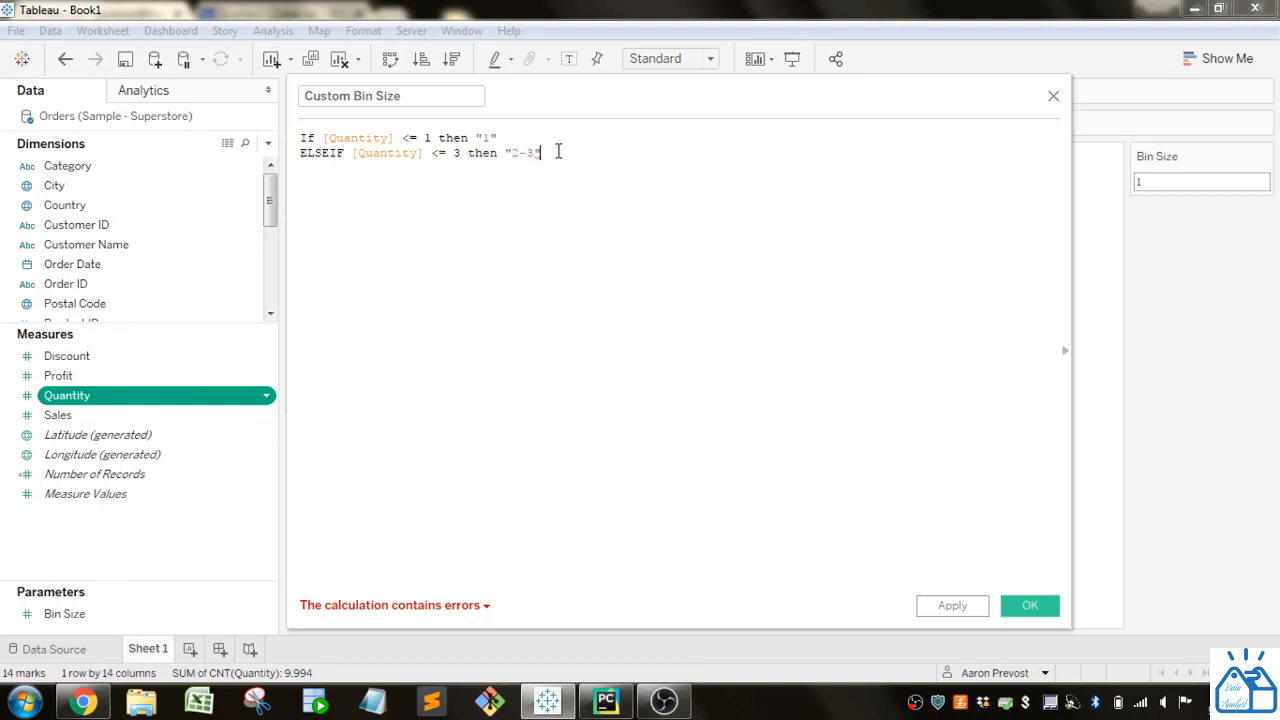
key("Return")
type("else")
key("Down")
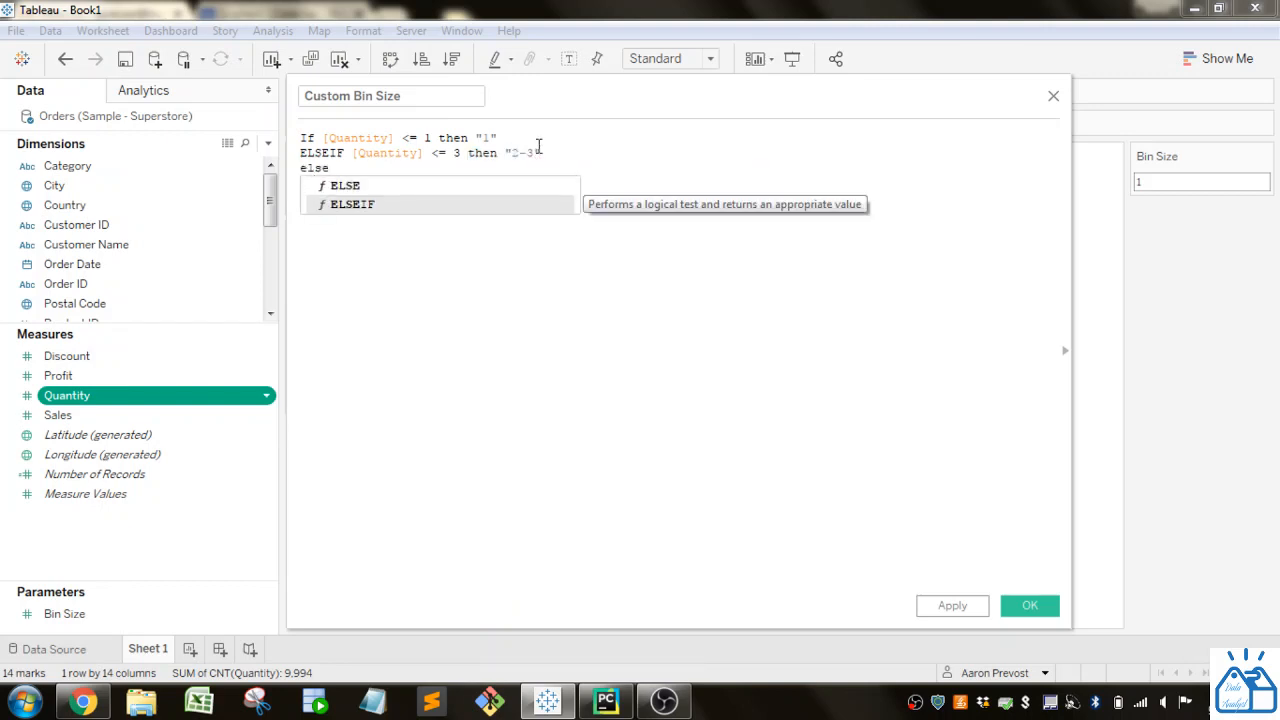
key("Return")
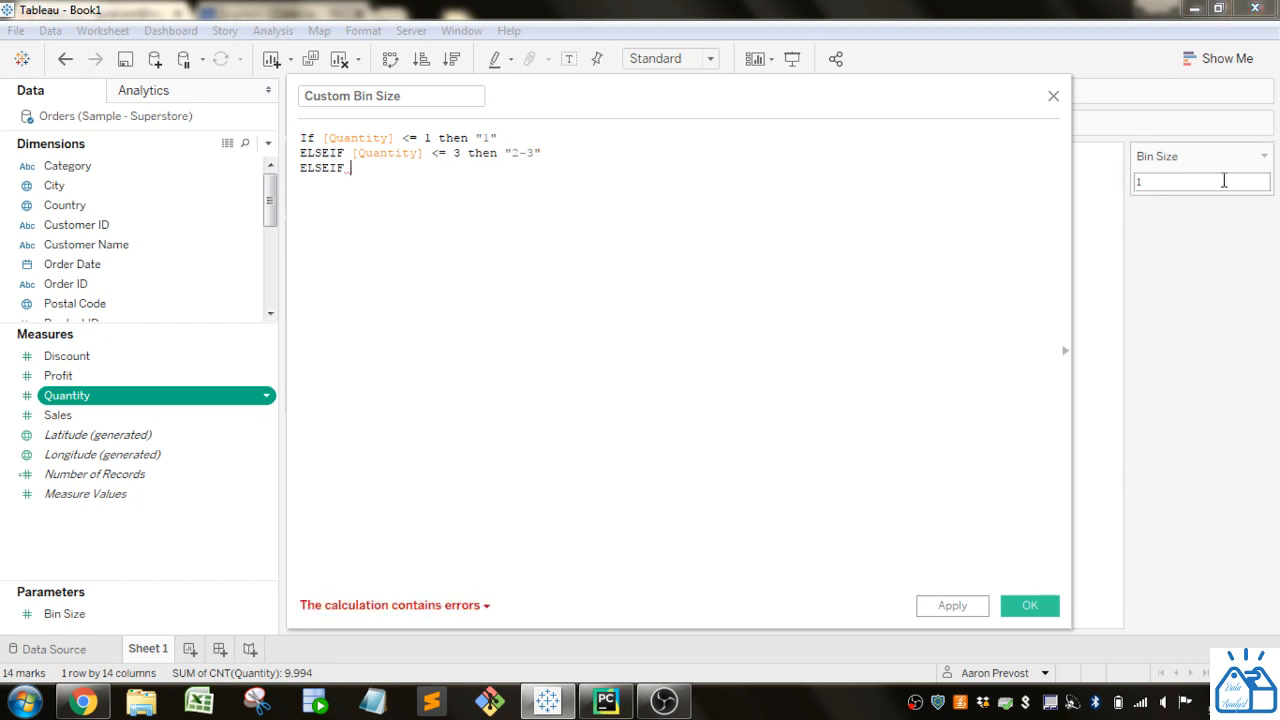
left_click_drag(540, 152, 354, 152)
key("ctrl+c")
left_click(374, 167)
key("ctrl+v")
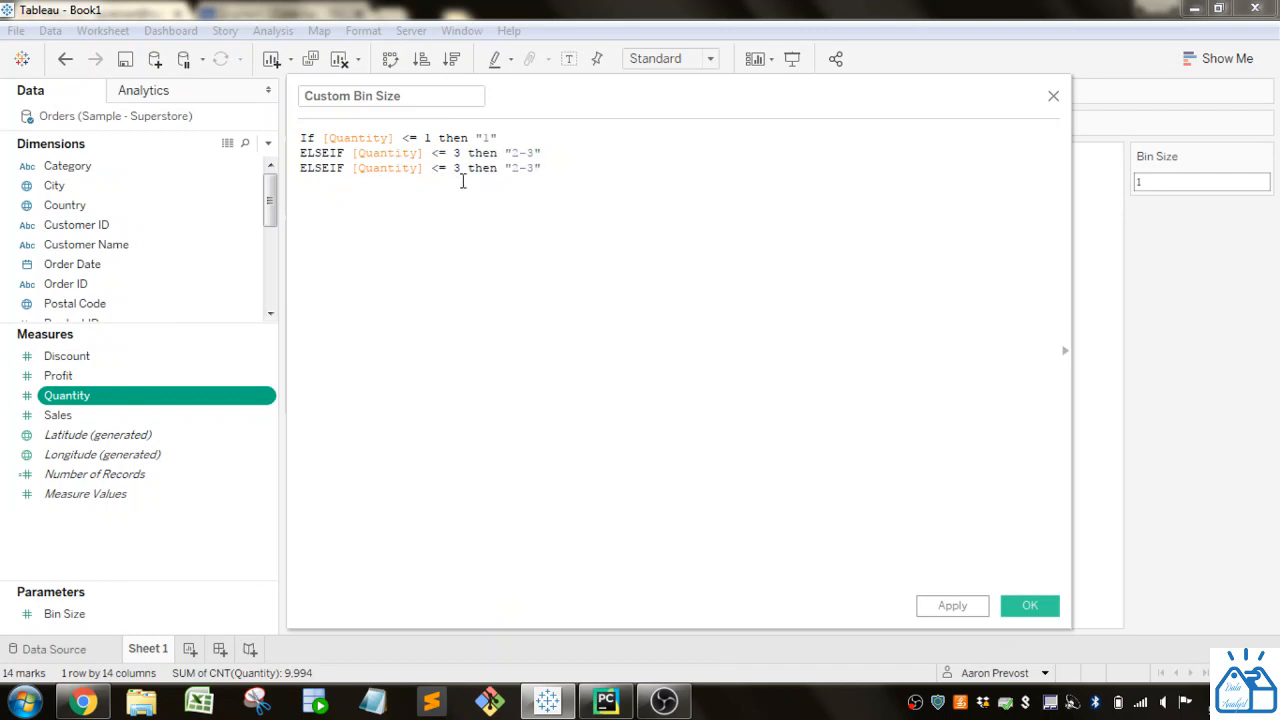
Step: Change the second ELSEIF branch to [Quantity] <= 10 then "4-10"
left_click(462, 168)
key("BackSpace")
type("10")
left_click_drag(541, 168, 520, 168)
type("4-10")
Step: Finish the formula with an ELSE "Greater than 10" line and a closing END
left_click(783, 205)
key("Return")
type("ELSE \"")
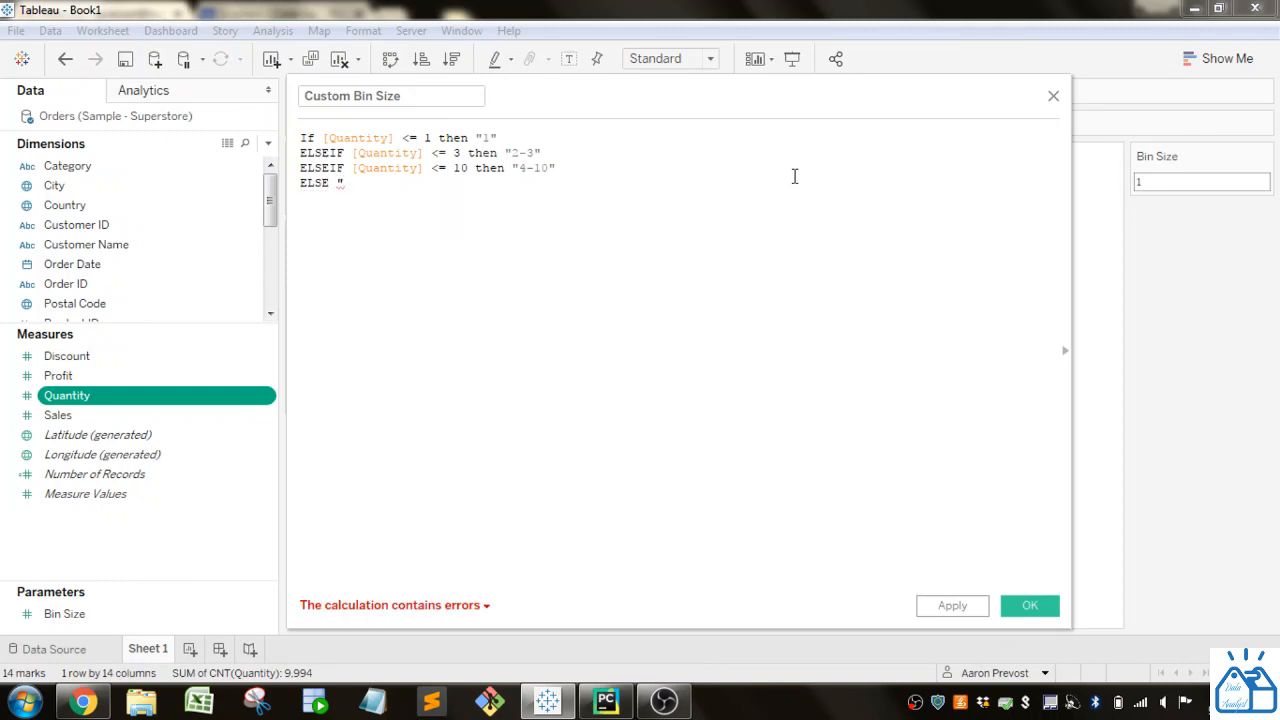
type("Greater tha")
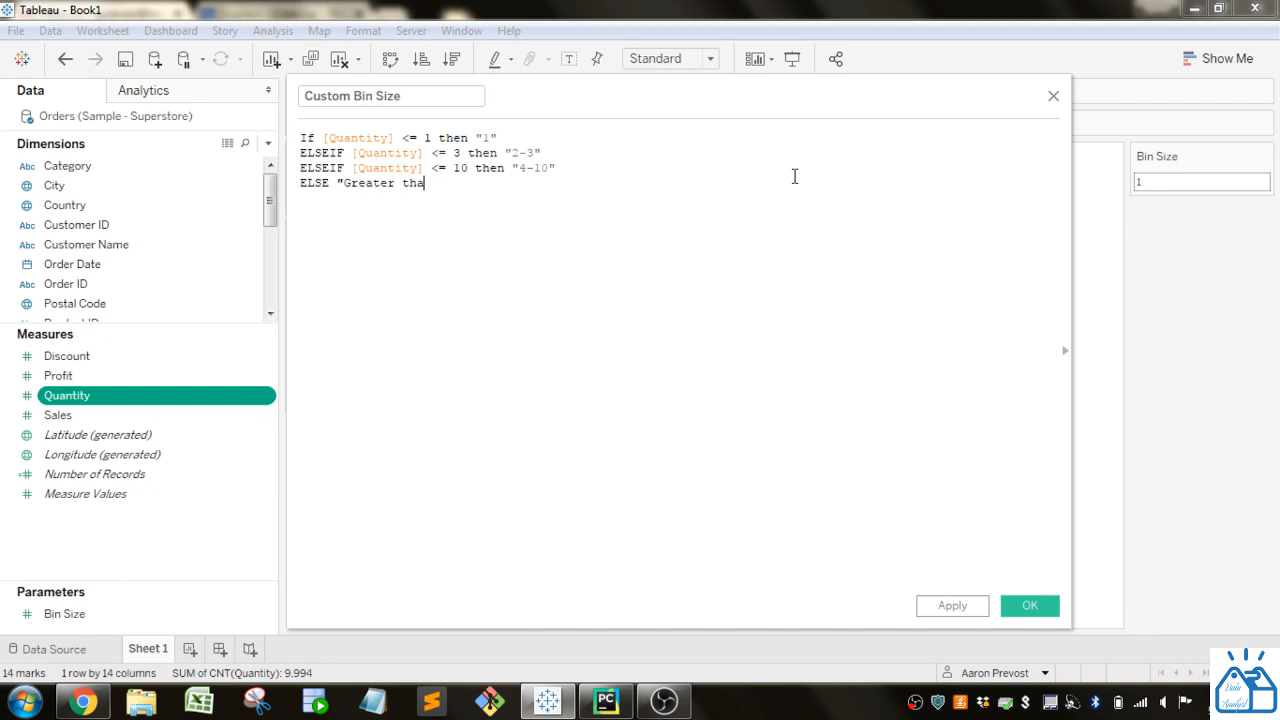
type("n 10")
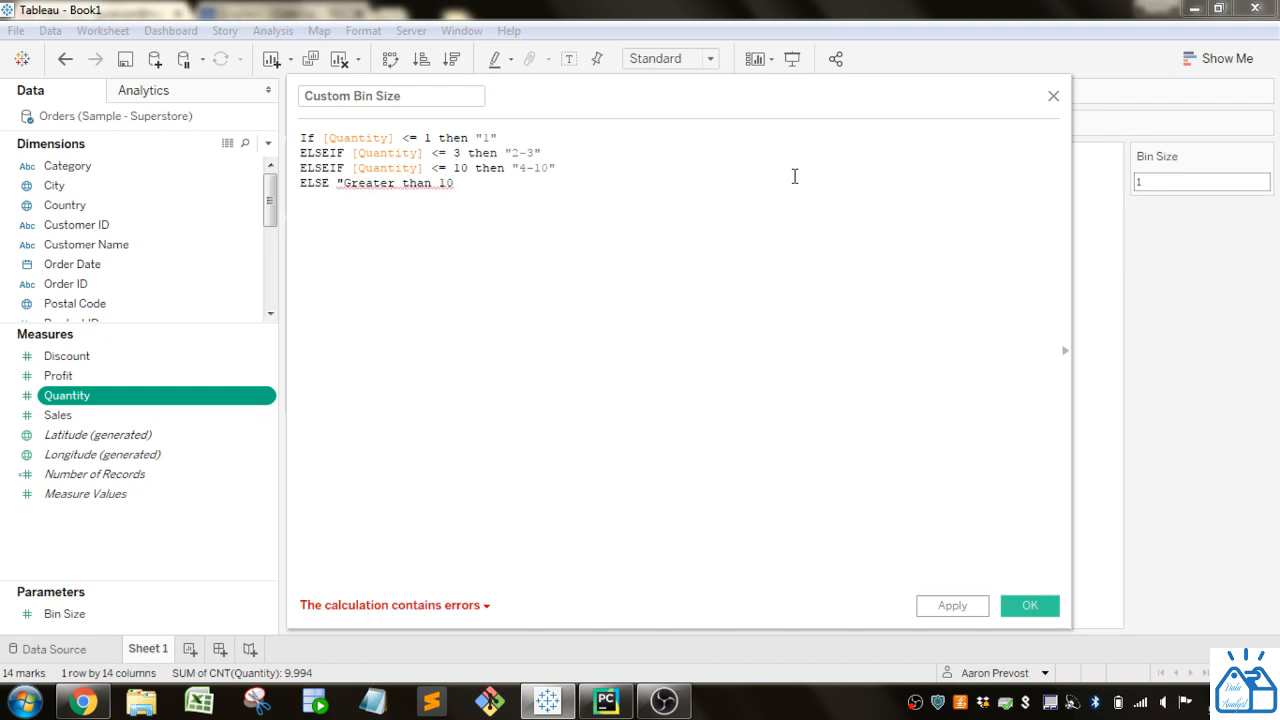
type("\" ")
type("end")
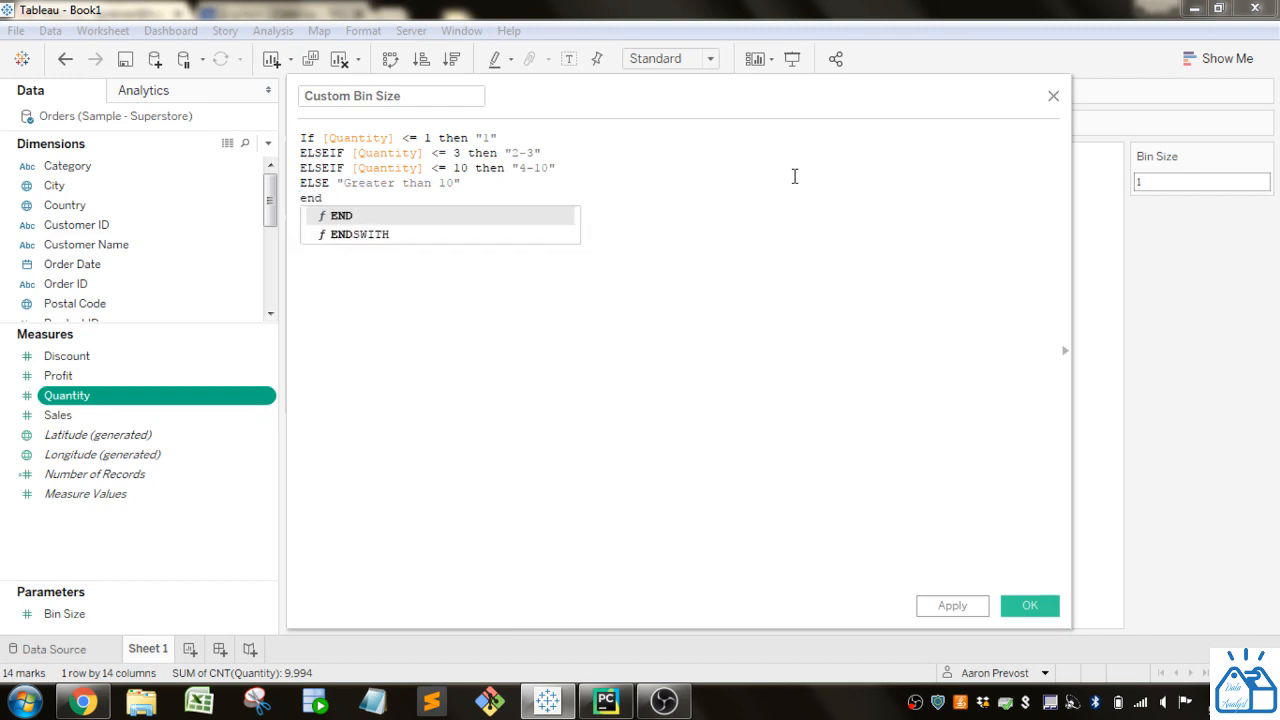
key("Return")
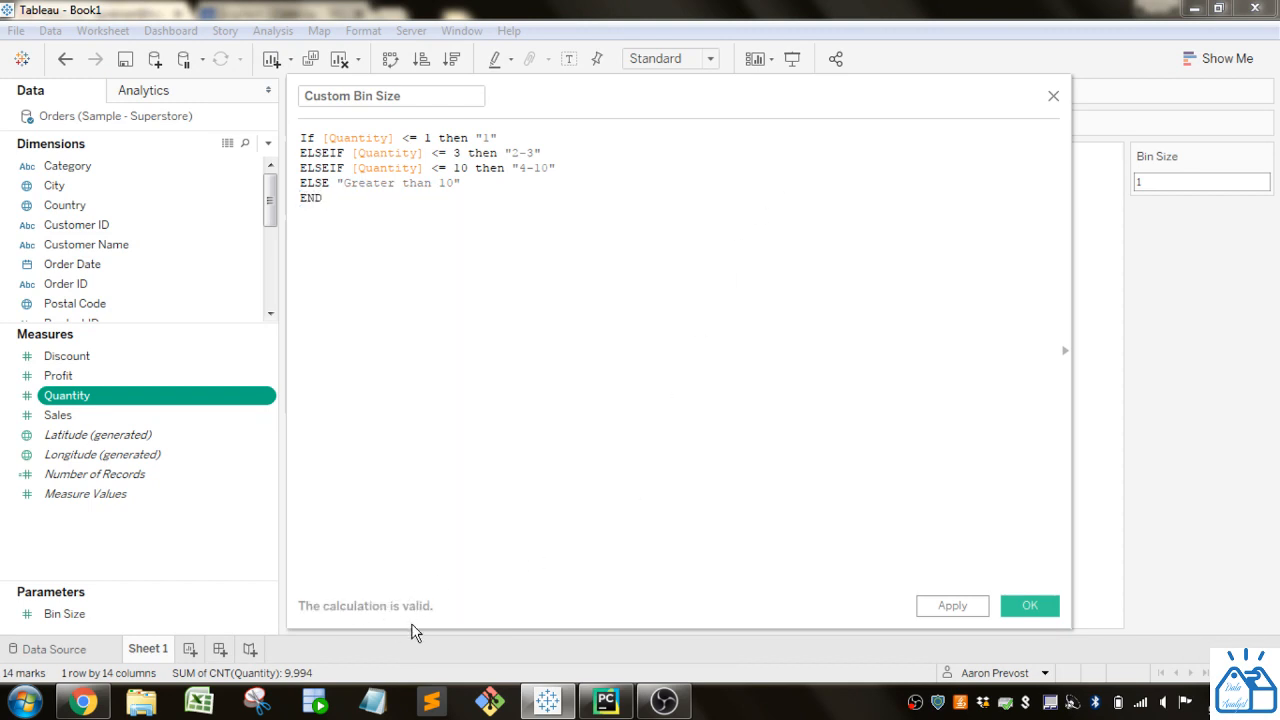
Step: Save the calculated field and replace Quantity (bin) on Columns with Custom Bin Size
left_click(1030, 606)
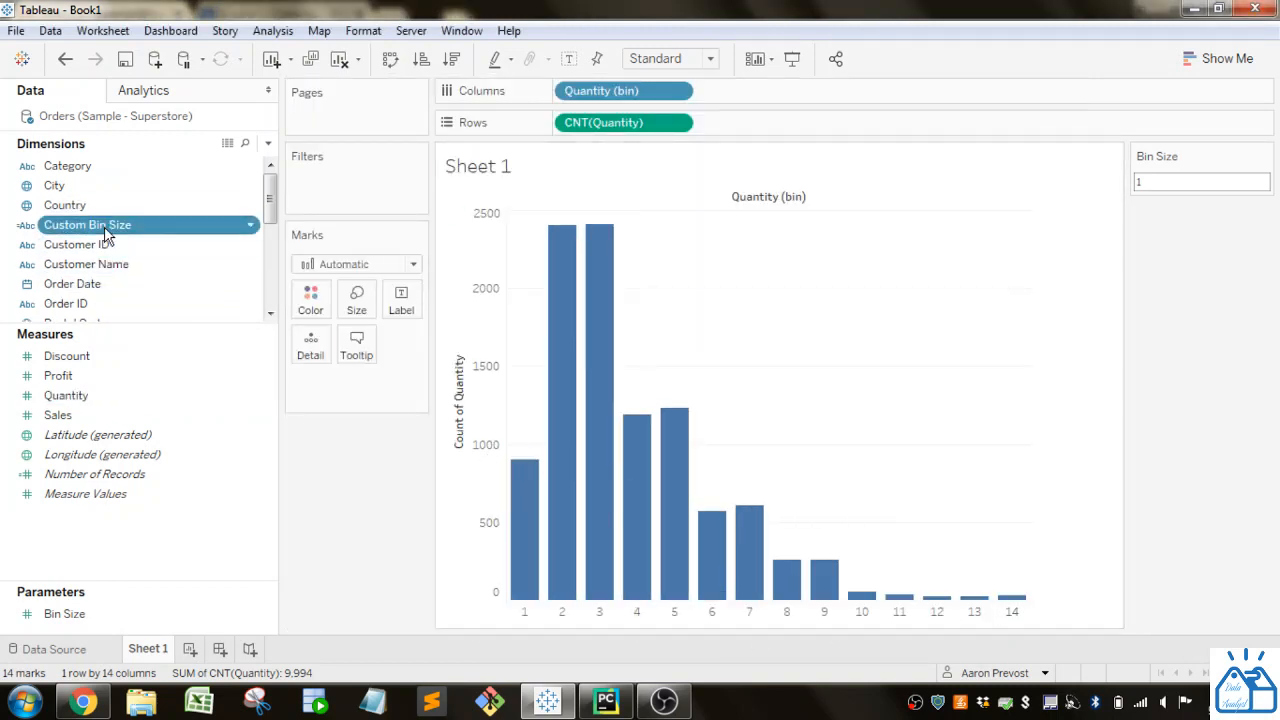
left_click_drag(104, 226, 635, 92)
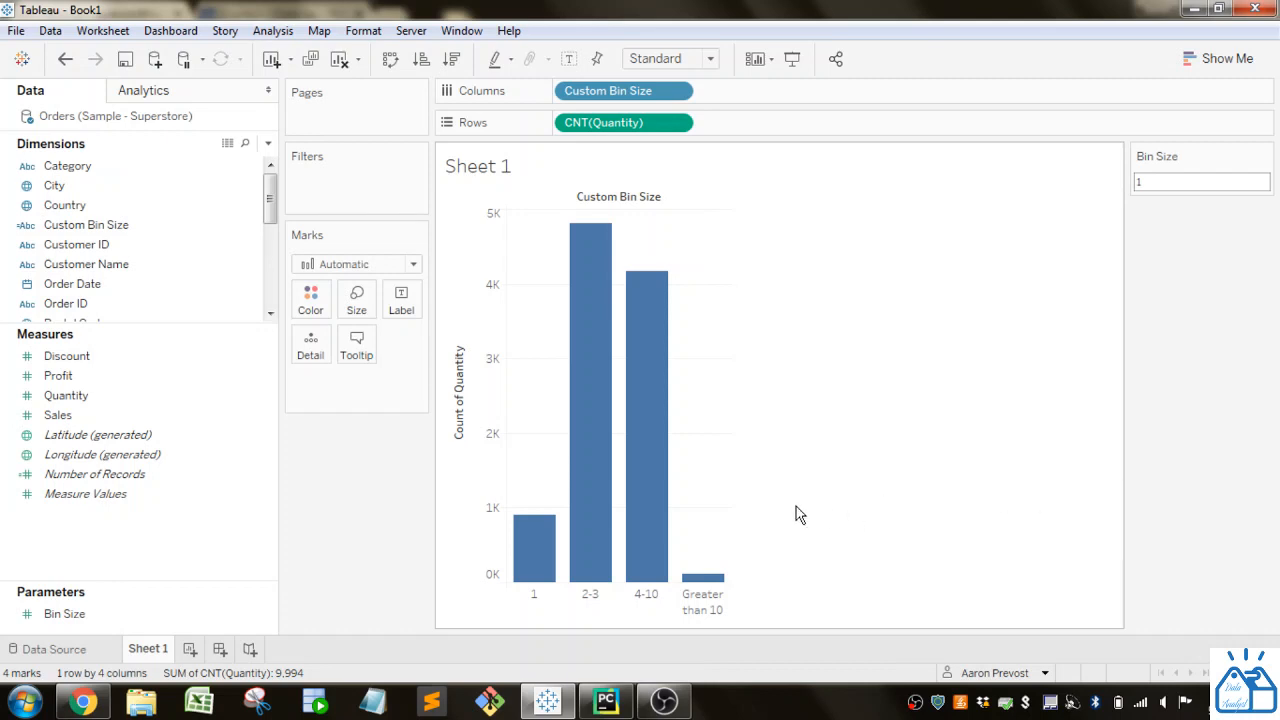
Step: Enlarge the list of dimensions and color the histogram bars by Category
left_click_drag(69, 323, 77, 503)
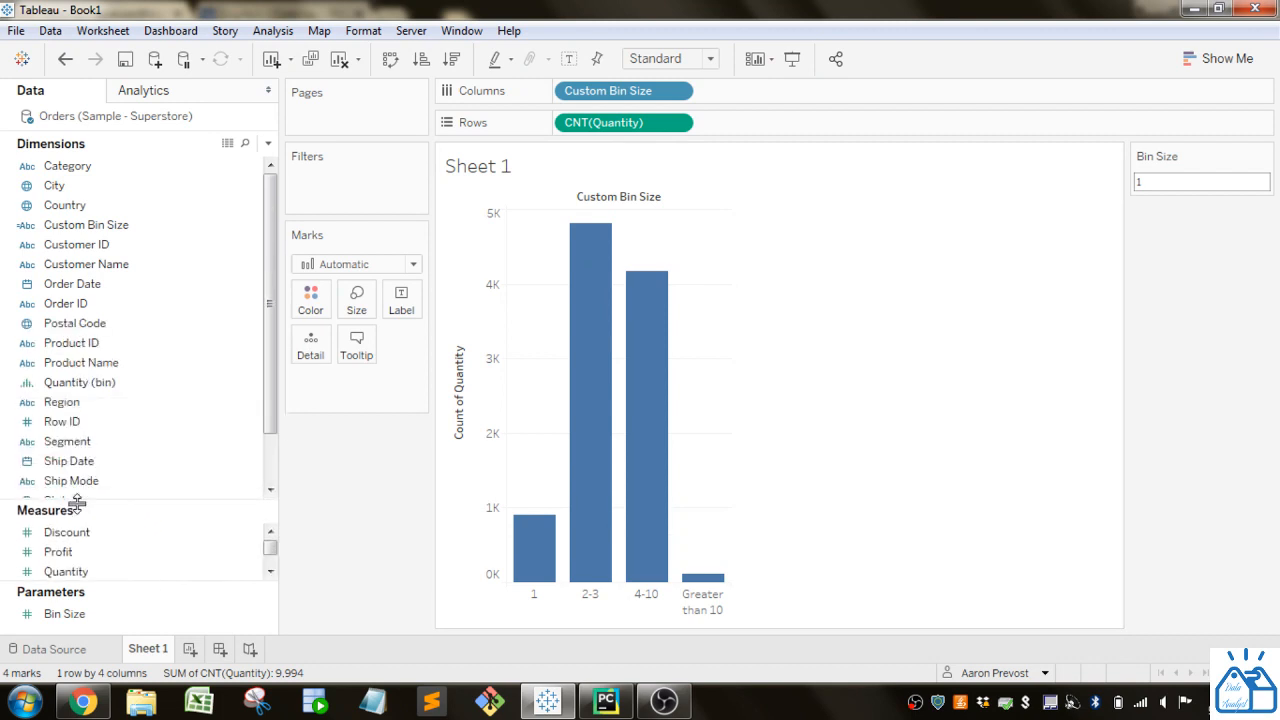
scroll(166, 349, "down", 1)
scroll(166, 352, "up", 1)
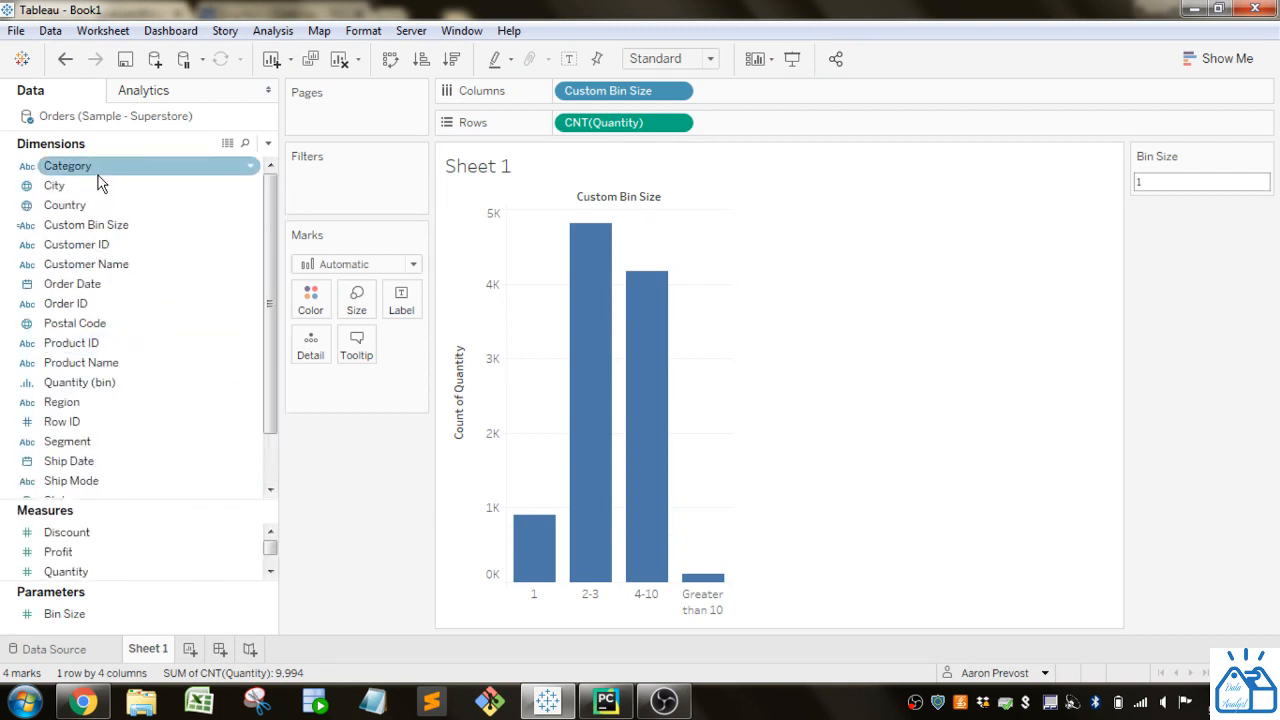
left_click_drag(99, 177, 311, 311)
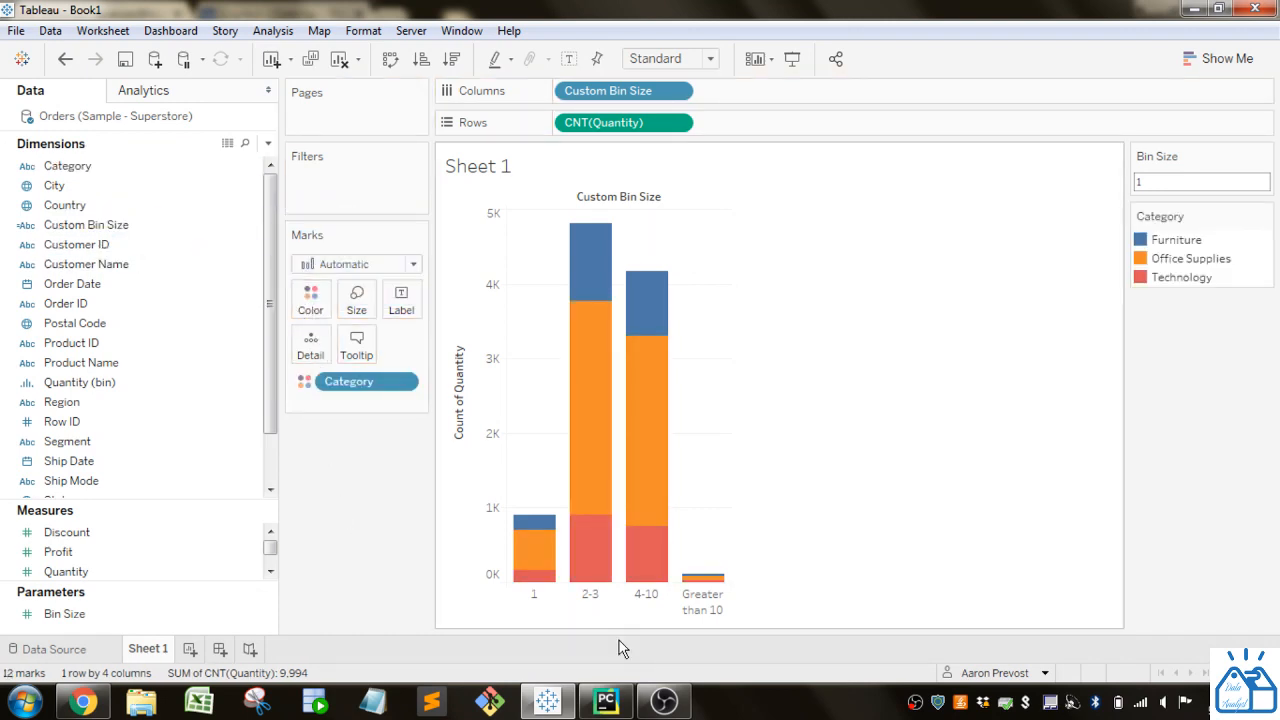
Step: Move Category from Color to Rows, ahead of CNT(Quantity), and remove it from the view again
mouse_move(605, 462)
left_click_drag(349, 390, 568, 118)
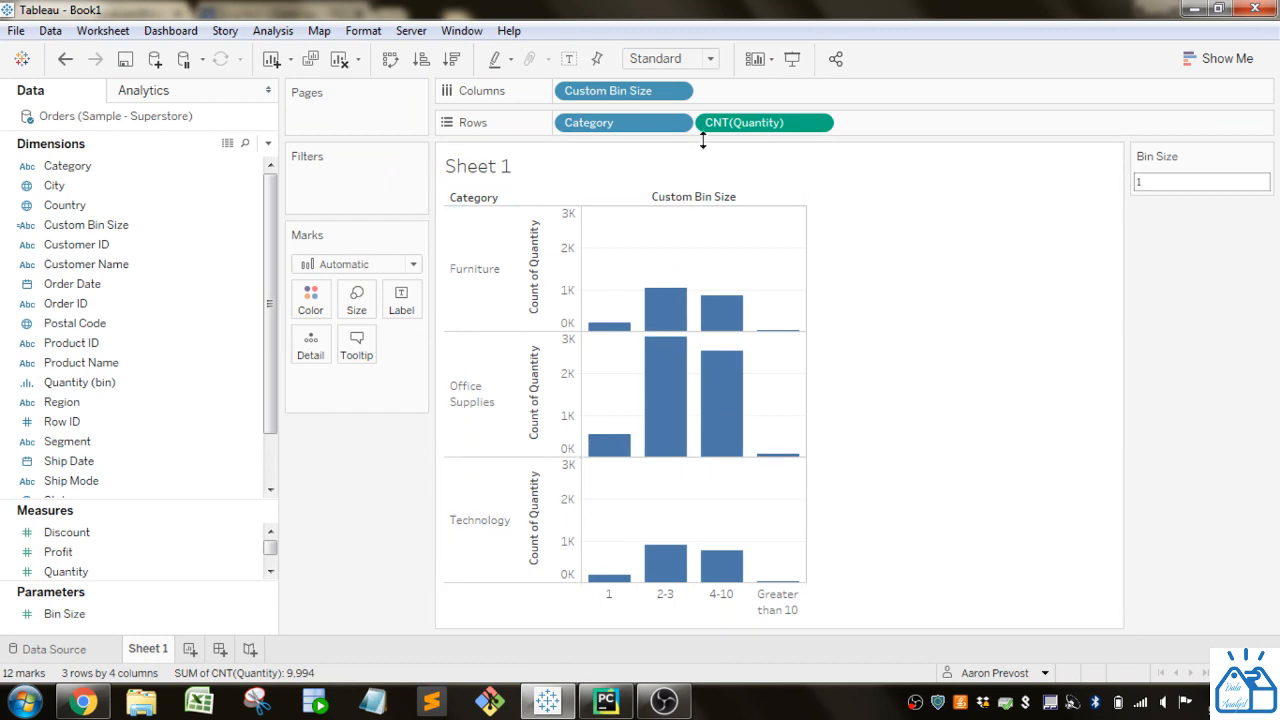
left_click_drag(640, 122, 370, 467)
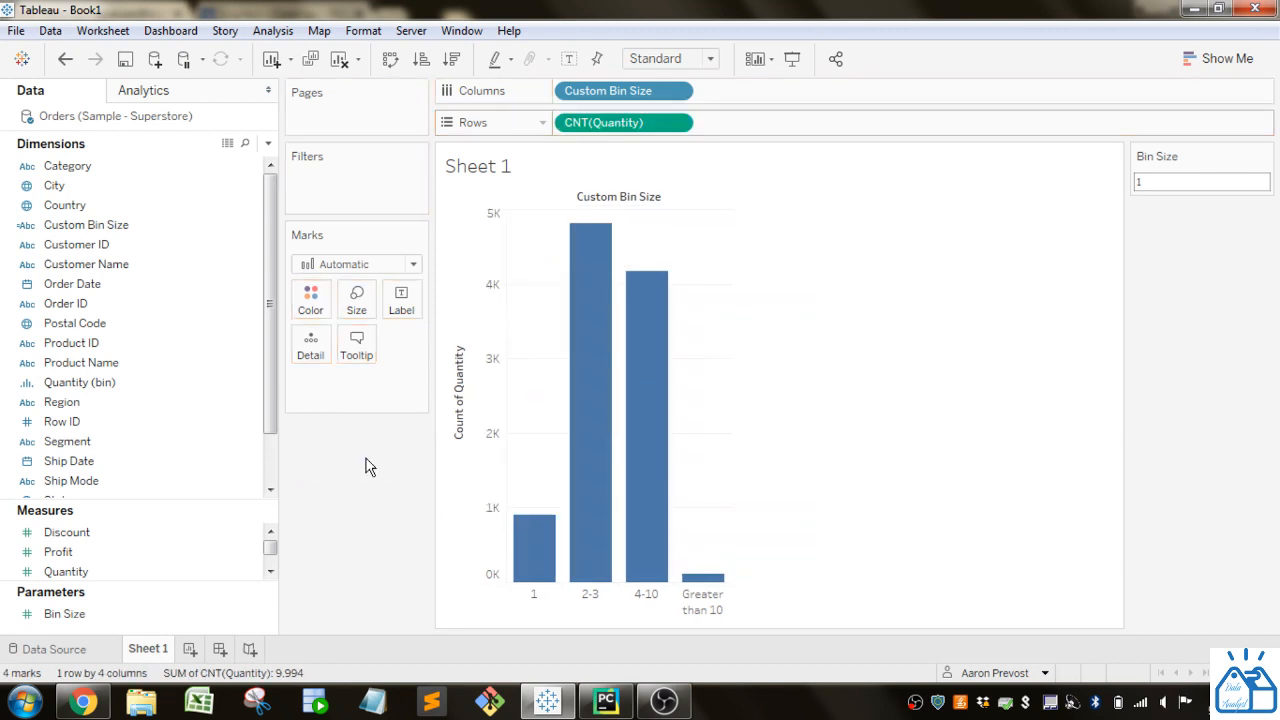